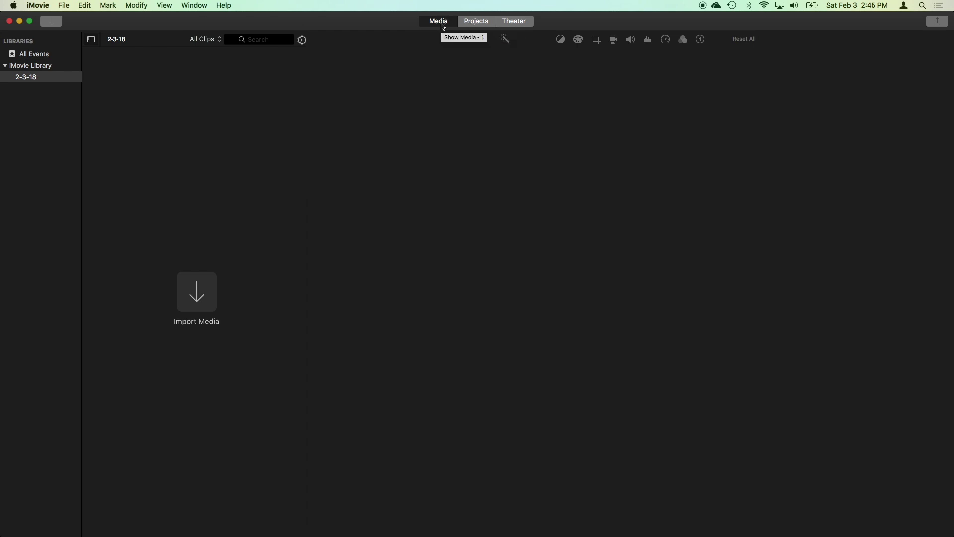
# Create a new event in the iMovie Library and name it B-Roll
pyautogui.click(65, 6)
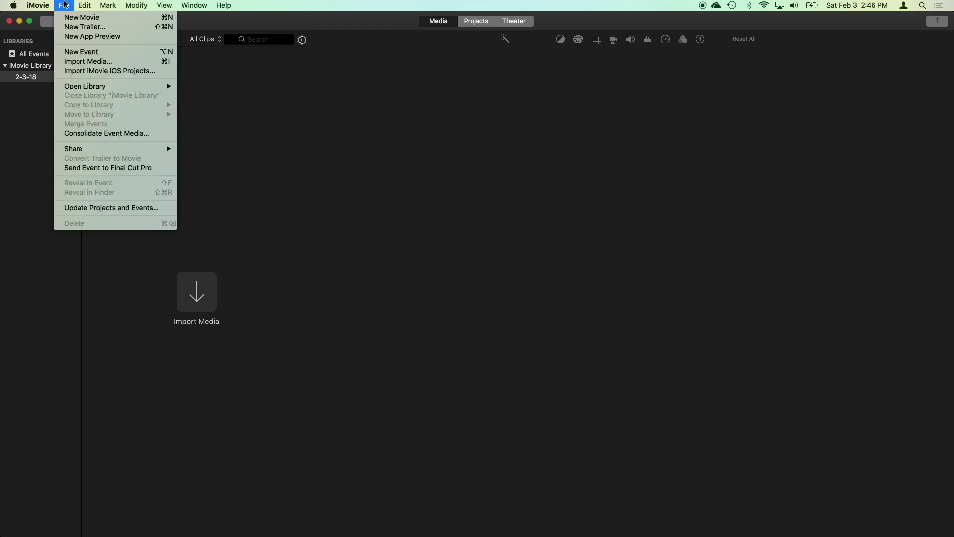
pyautogui.click(72, 53)
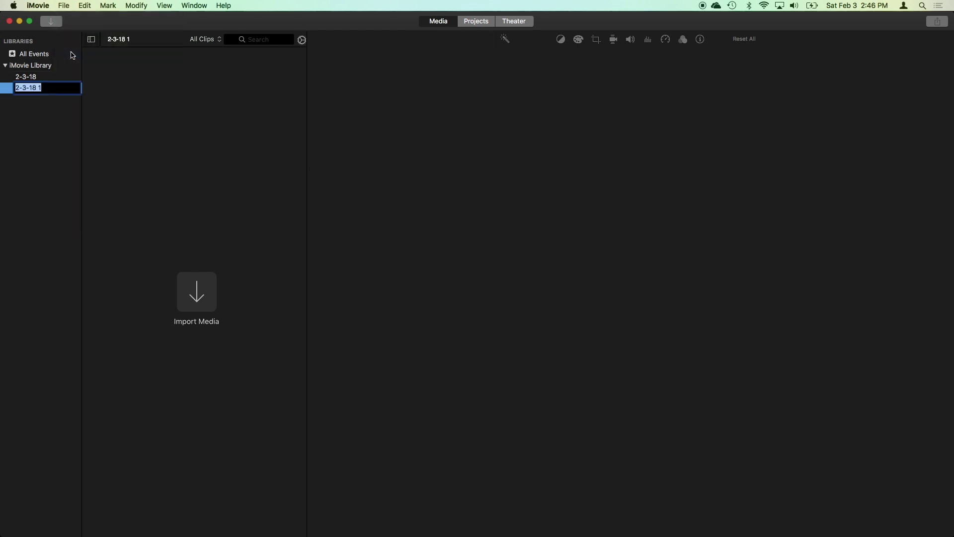
pyautogui.write('B-Roll')
pyautogui.press('Return')
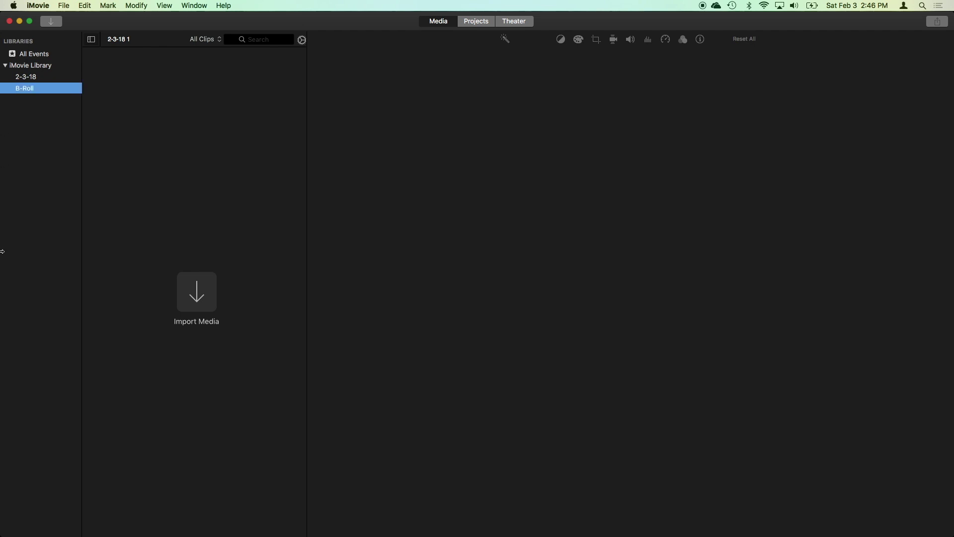
# Import all the MOV clips from the Downloads folder, IMG_4391 through IMG_4398, into the B-Roll event
pyautogui.click(197, 295)
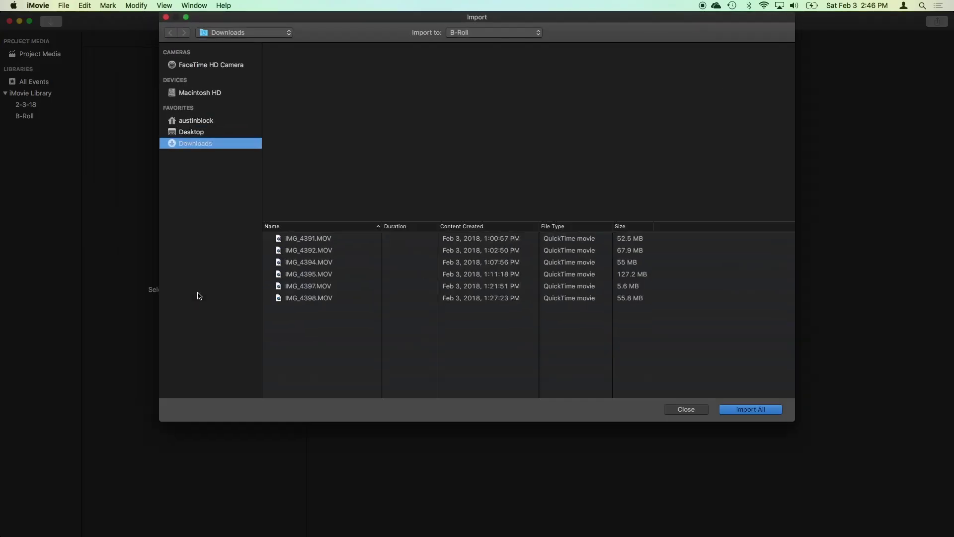
pyautogui.click(300, 325)
pyautogui.moveTo(301, 325); pyautogui.dragTo(301, 239)
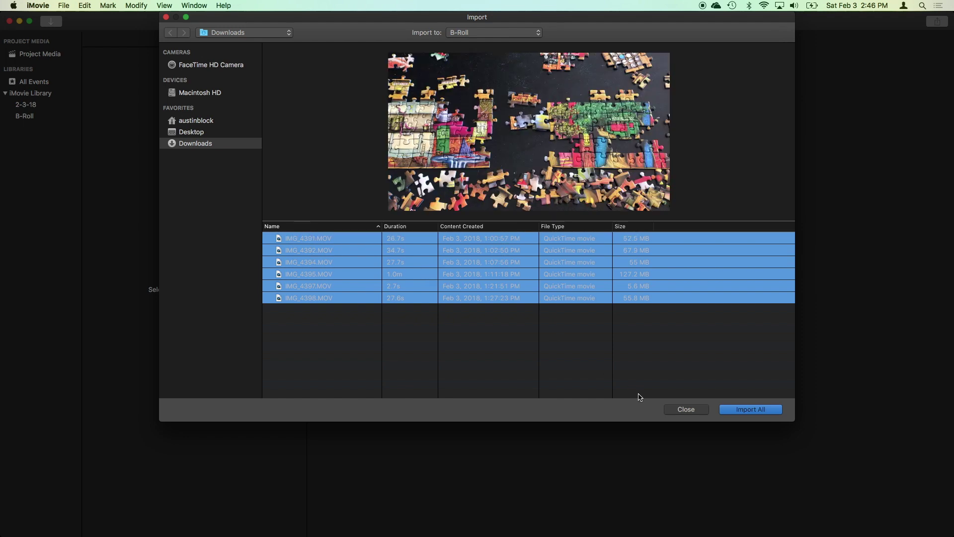
pyautogui.click(740, 411)
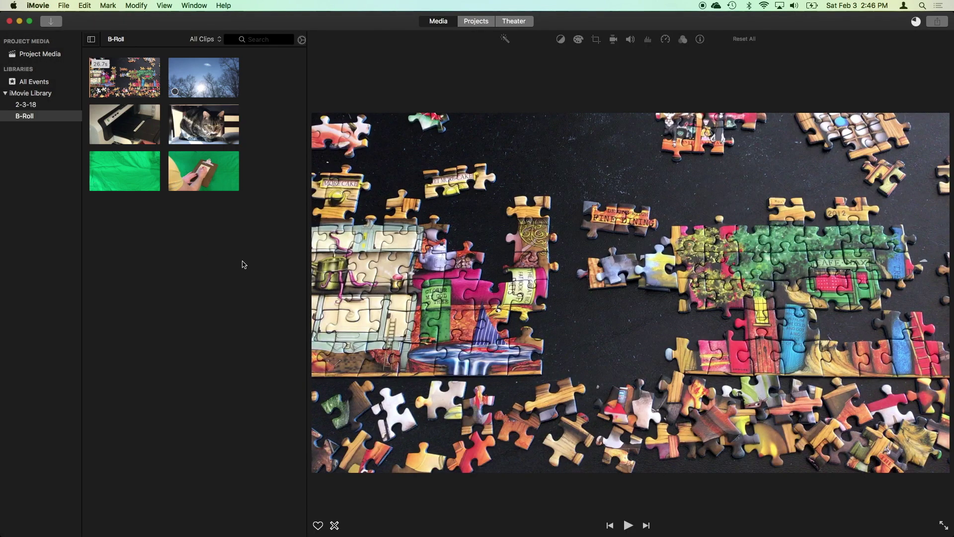
# Create a new movie project and save it under the name iMovie Tutorial
pyautogui.click(478, 23)
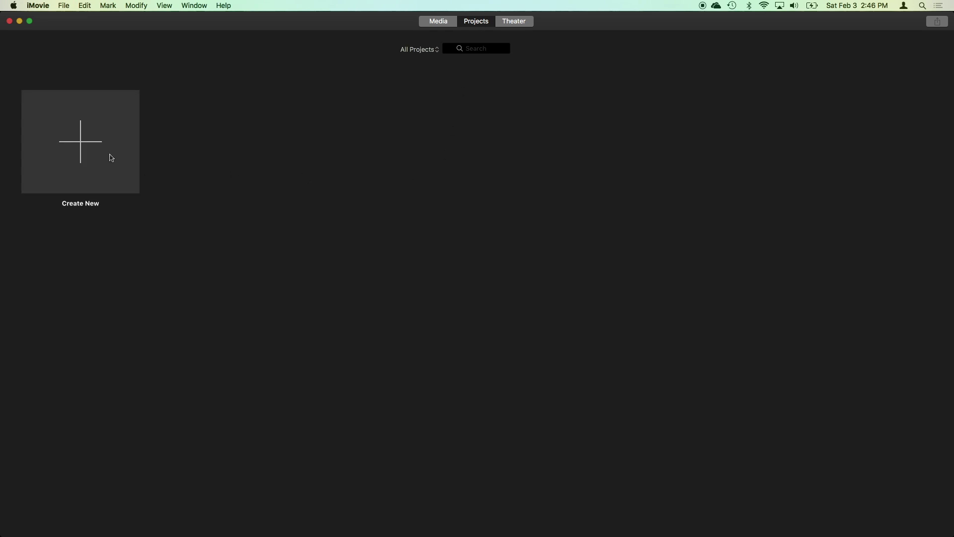
pyautogui.click(82, 146)
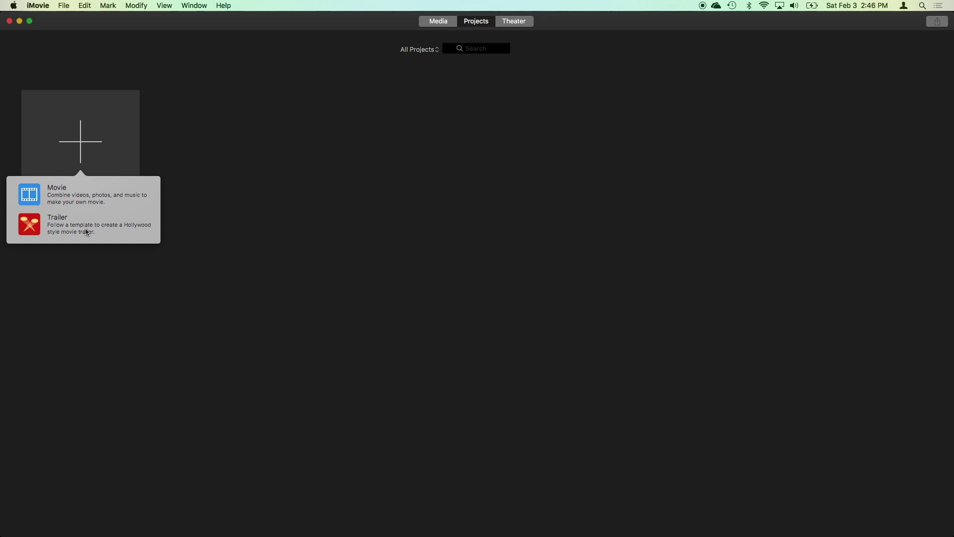
pyautogui.click(81, 198)
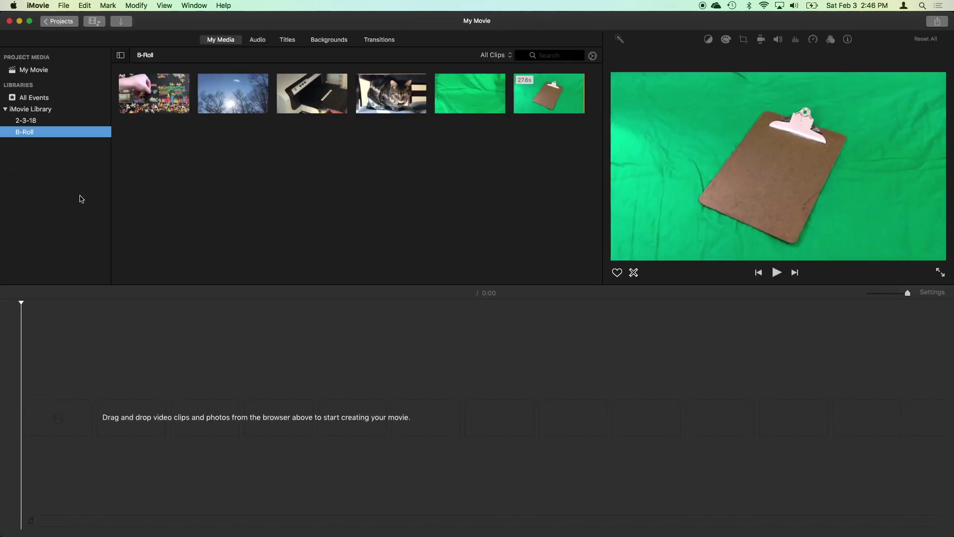
pyautogui.click(60, 21)
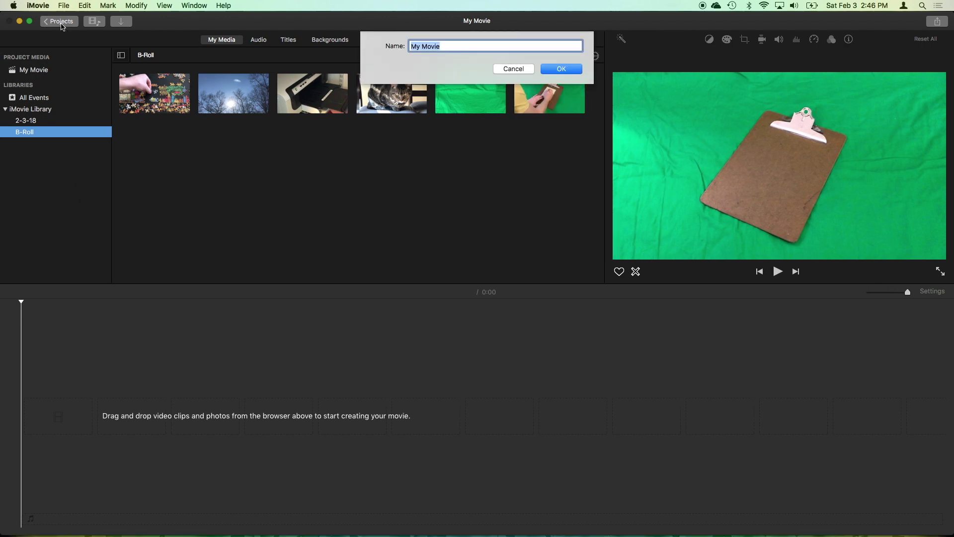
pyautogui.write('i')
pyautogui.click(552, 70)
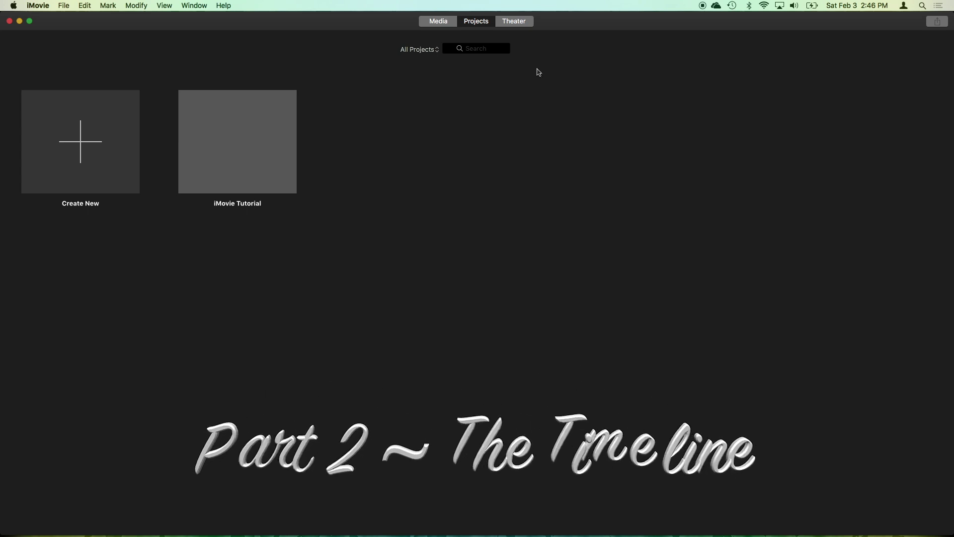
# Open the iMovie Tutorial project and add the whole puzzle clip from B-Roll to the empty timeline
pyautogui.doubleClick(268, 146)
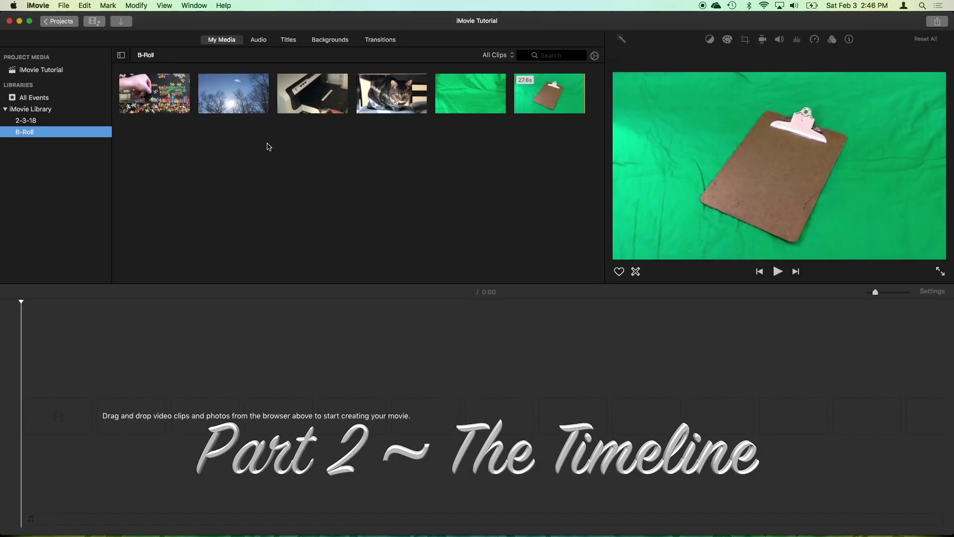
pyautogui.click(155, 96)
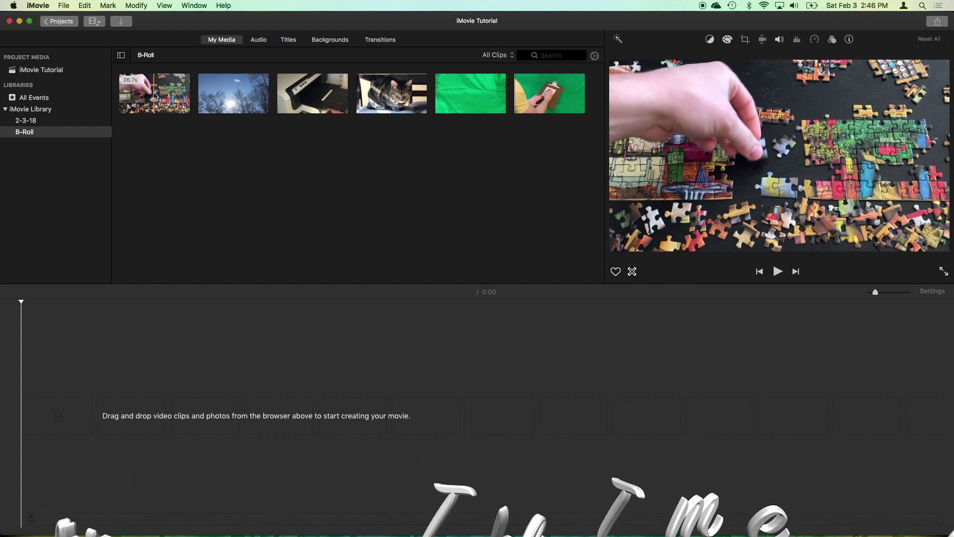
pyautogui.click(155, 96)
pyautogui.moveTo(155, 97); pyautogui.dragTo(145, 301)
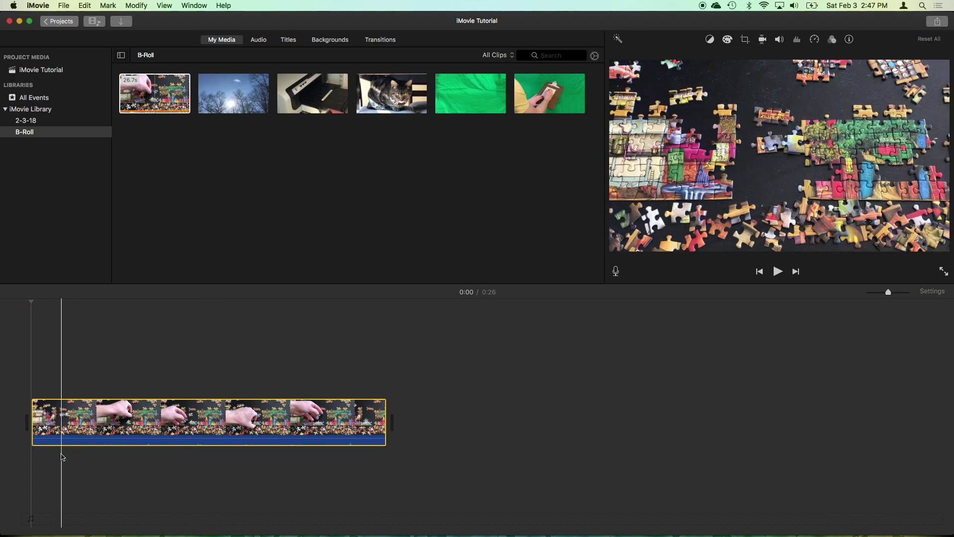
pyautogui.moveTo(143, 438); pyautogui.dragTo(142, 436)
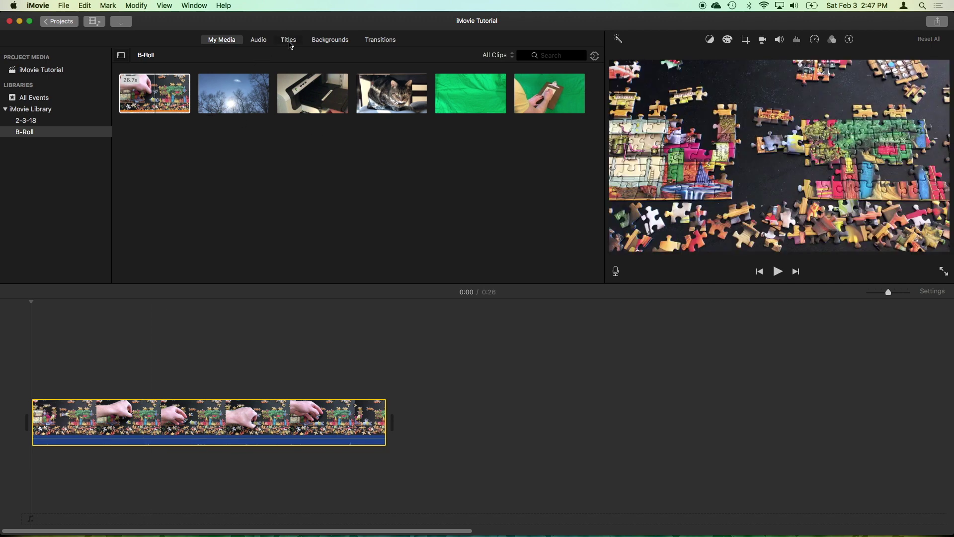
# Add a Reveal title as a standalone clip before the puzzle clip and another overlaying the start of the puzzle clip
pyautogui.click(288, 40)
pyautogui.moveTo(260, 113); pyautogui.dragTo(164, 367)
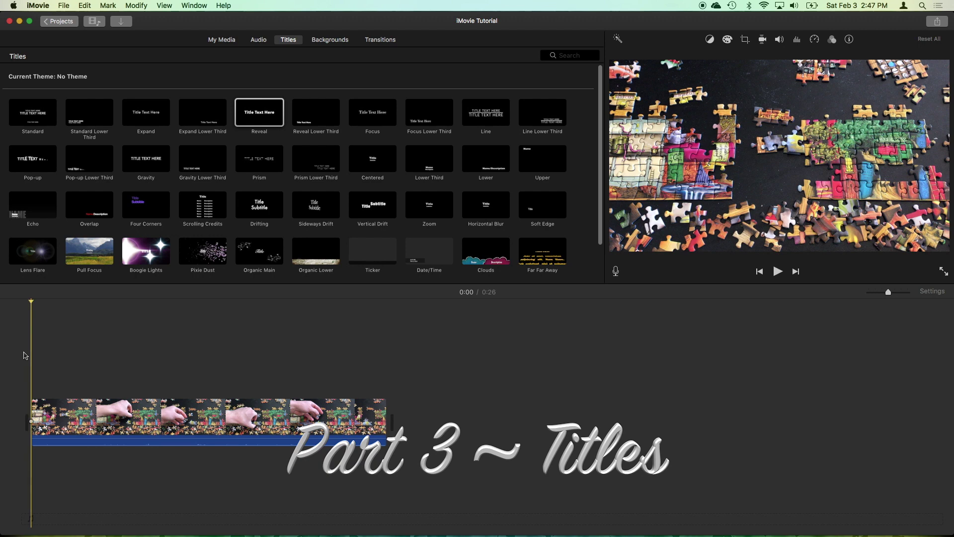
pyautogui.moveTo(259, 112); pyautogui.dragTo(25, 405)
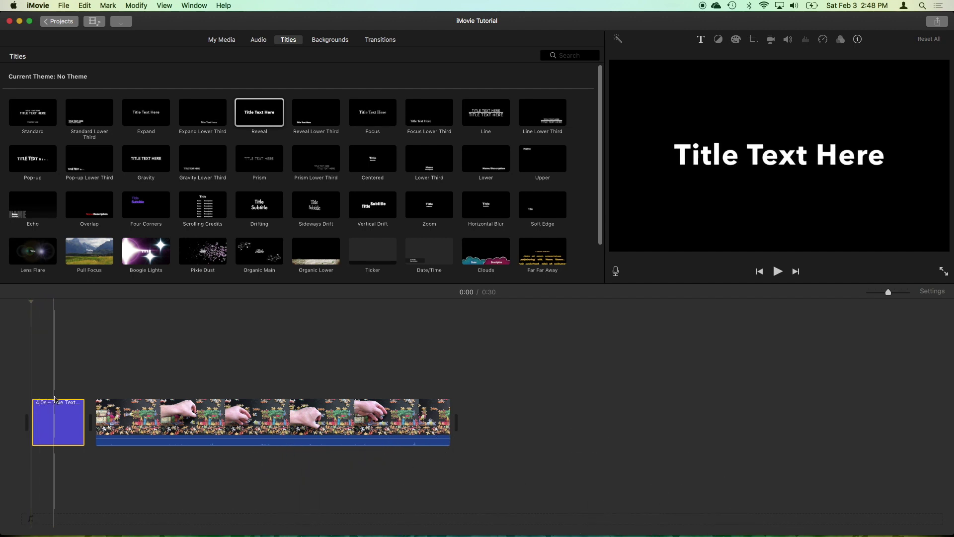
pyautogui.moveTo(251, 121); pyautogui.dragTo(95, 372)
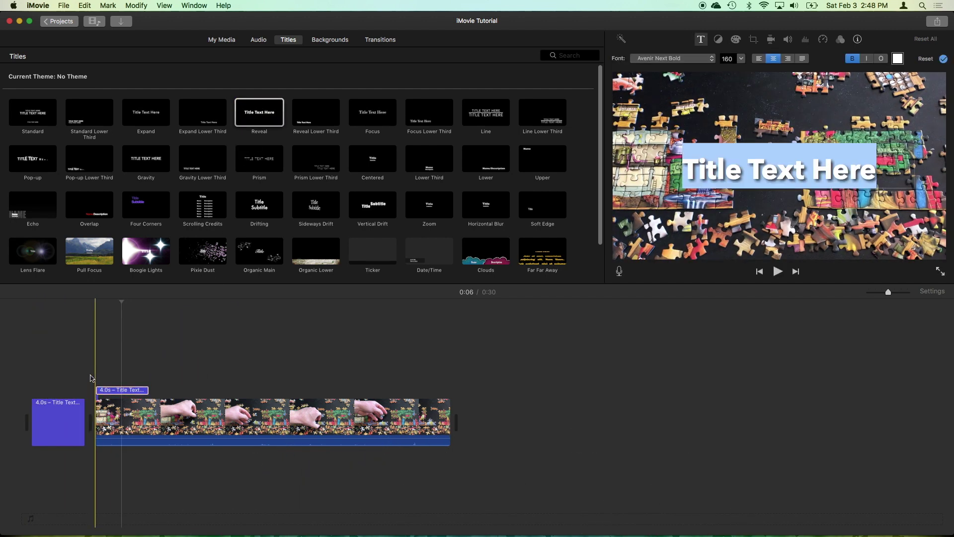
# Replace the standalone opening title's placeholder text with "iMovie Tutorial"
pyautogui.click(58, 419)
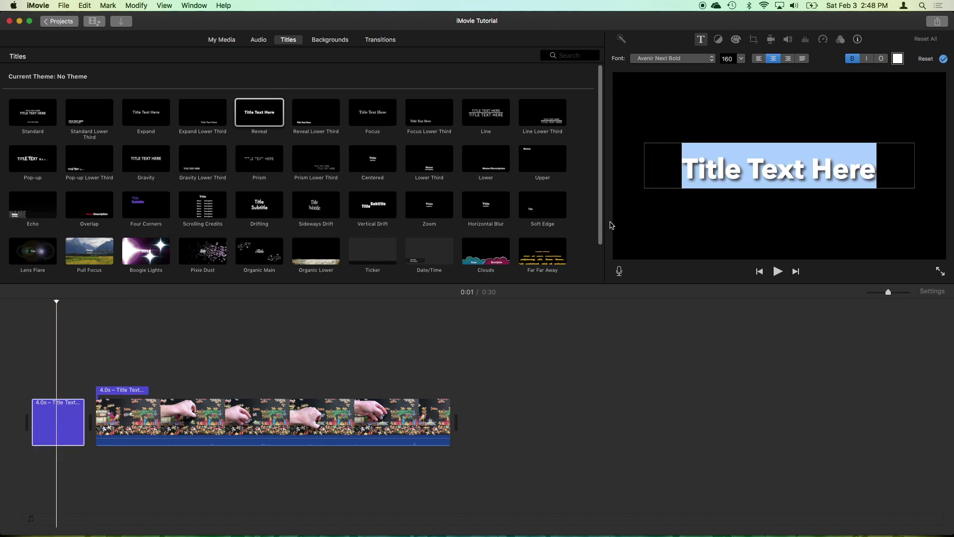
pyautogui.click(689, 165)
pyautogui.moveTo(689, 165); pyautogui.dragTo(884, 173)
pyautogui.write('i')
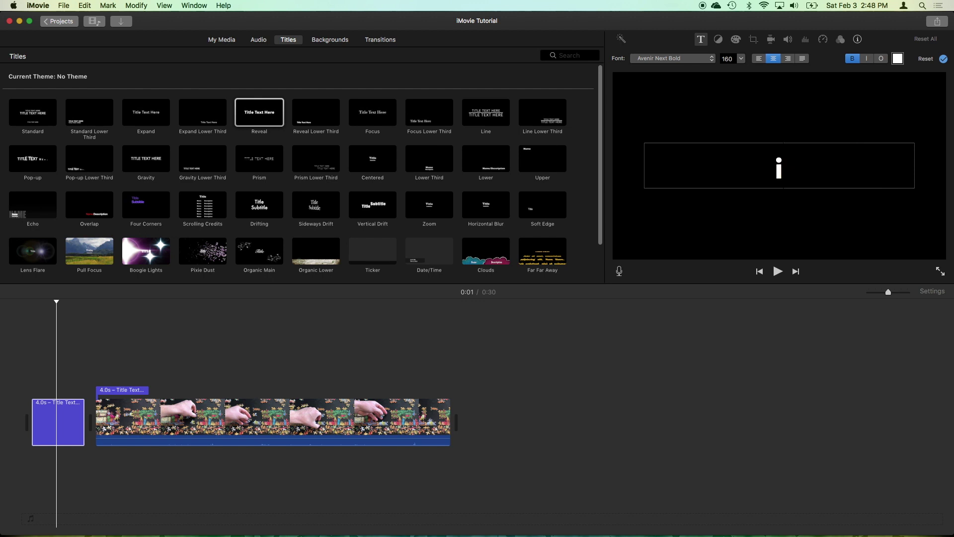
pyautogui.write('Movie Tutorial')
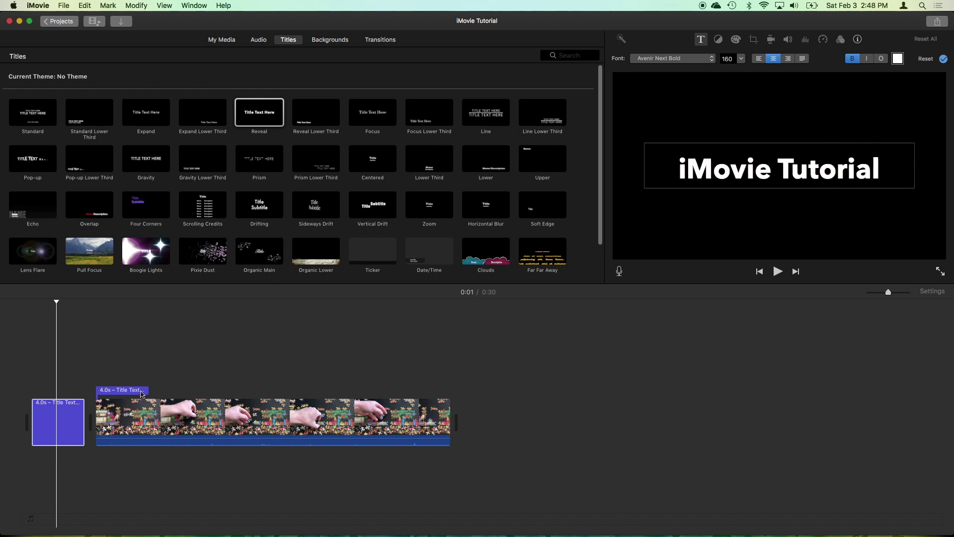
# Format the opening title's text with the Avenir Next Medium font at size 102 and make it bold
pyautogui.moveTo(882, 169); pyautogui.dragTo(671, 169)
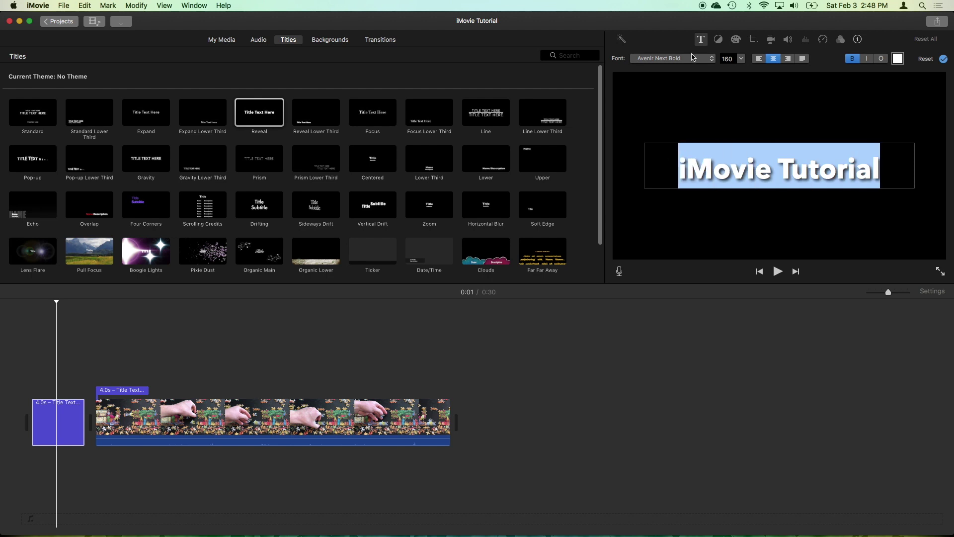
pyautogui.click(691, 63)
pyautogui.click(691, 87)
pyautogui.click(742, 59)
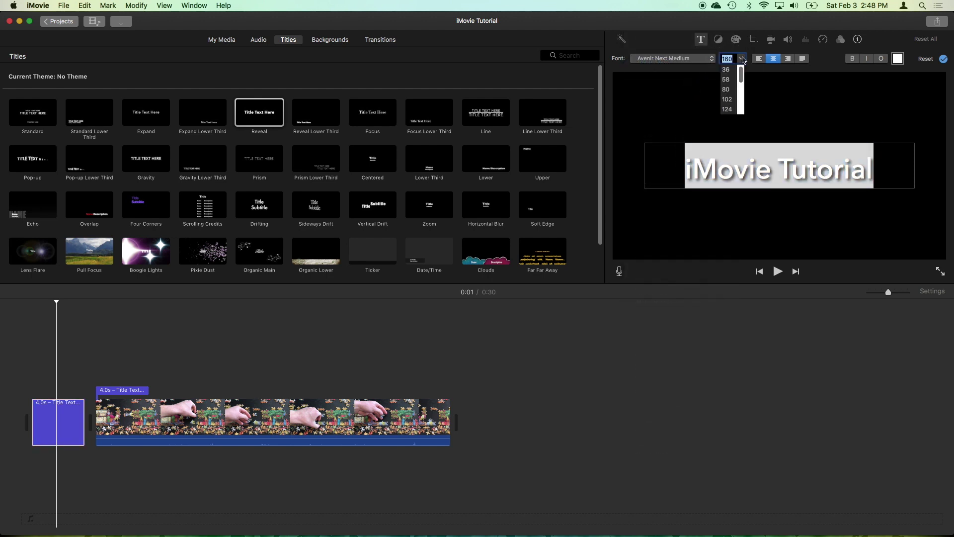
pyautogui.click(735, 99)
pyautogui.click(853, 59)
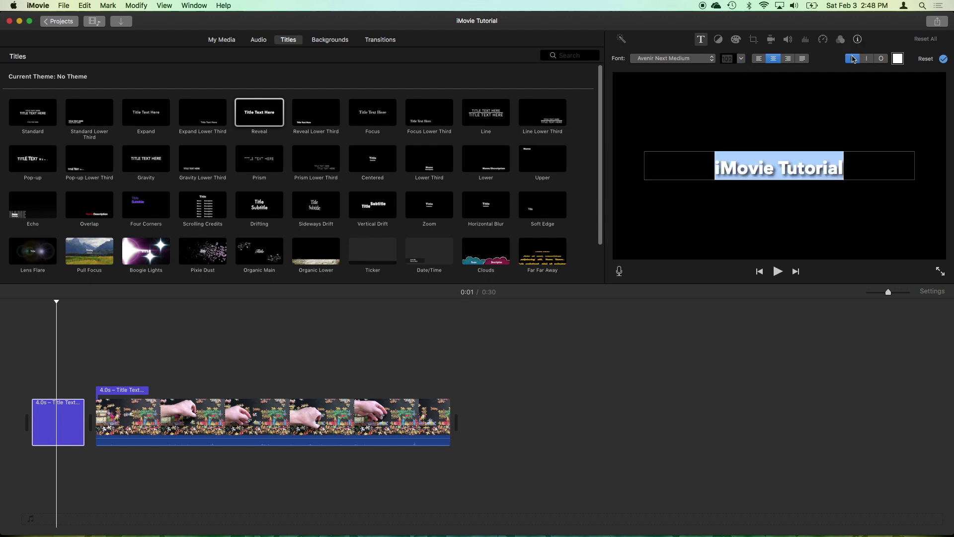
pyautogui.click(760, 172)
pyautogui.press('Tab')
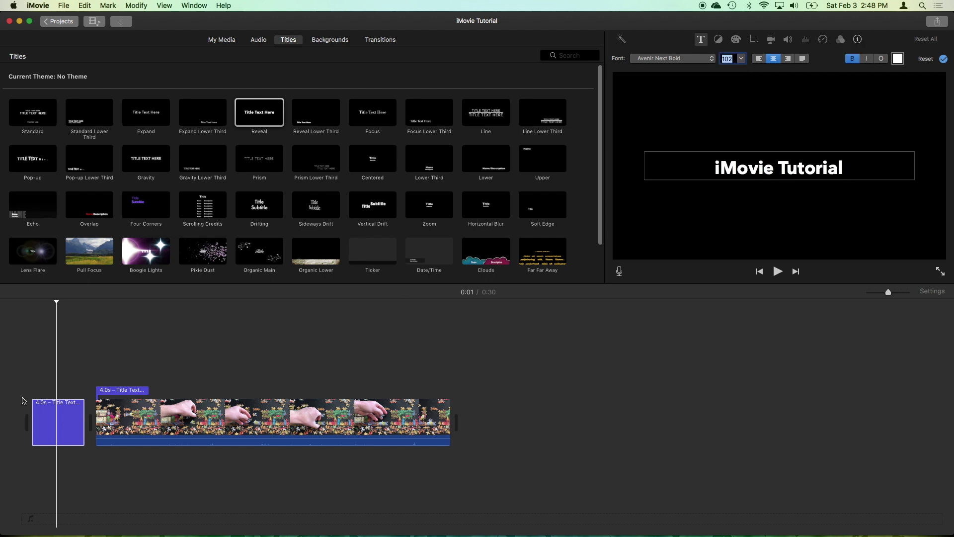
pyautogui.click(23, 386)
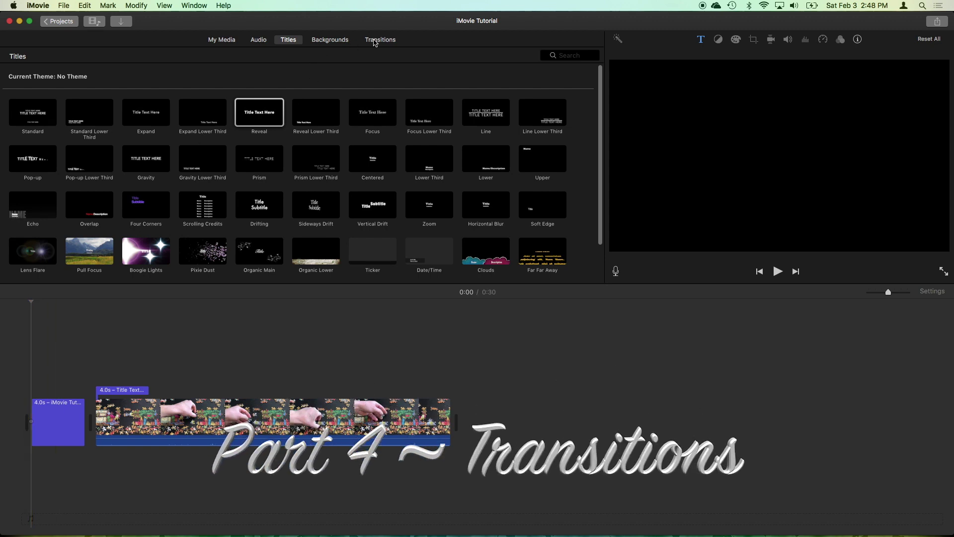
# Add a Cross Blur transition between the opening title and the puzzle clip, and Fade to Black at the clip's end
pyautogui.click(376, 40)
pyautogui.moveTo(89, 114); pyautogui.dragTo(77, 419)
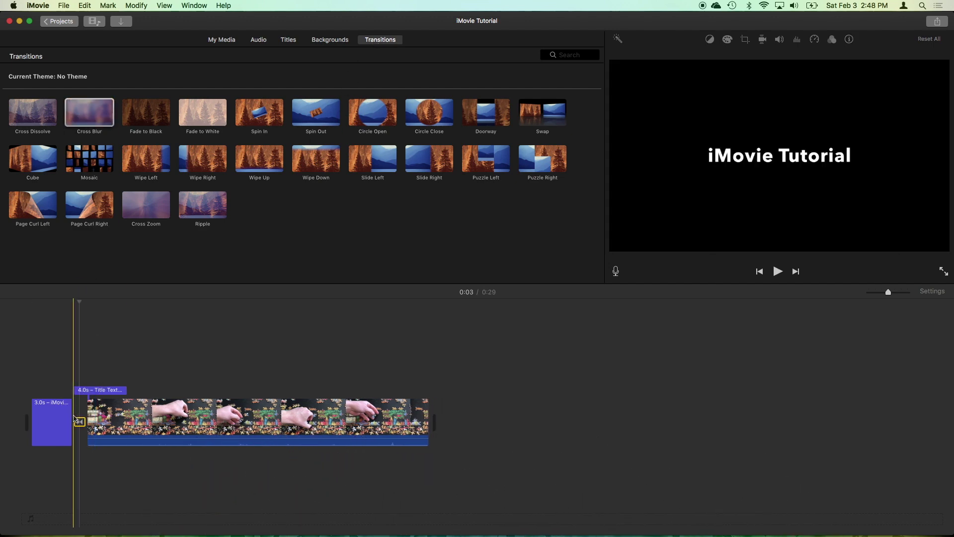
pyautogui.moveTo(144, 115); pyautogui.dragTo(430, 430)
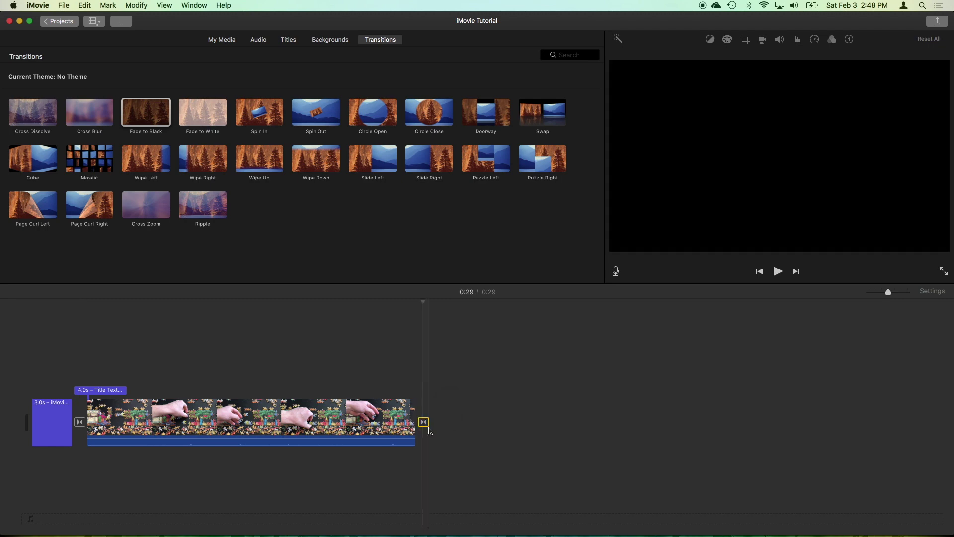
# Place the Sanskrit jingle from the sound effects under the start of the puzzle clip and lower its volume
pyautogui.click(258, 42)
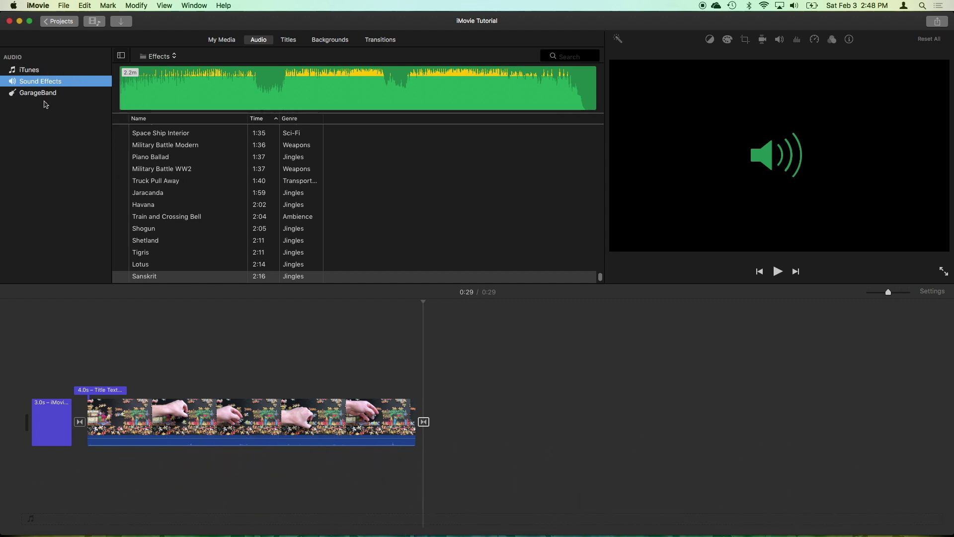
pyautogui.moveTo(199, 276); pyautogui.dragTo(87, 460)
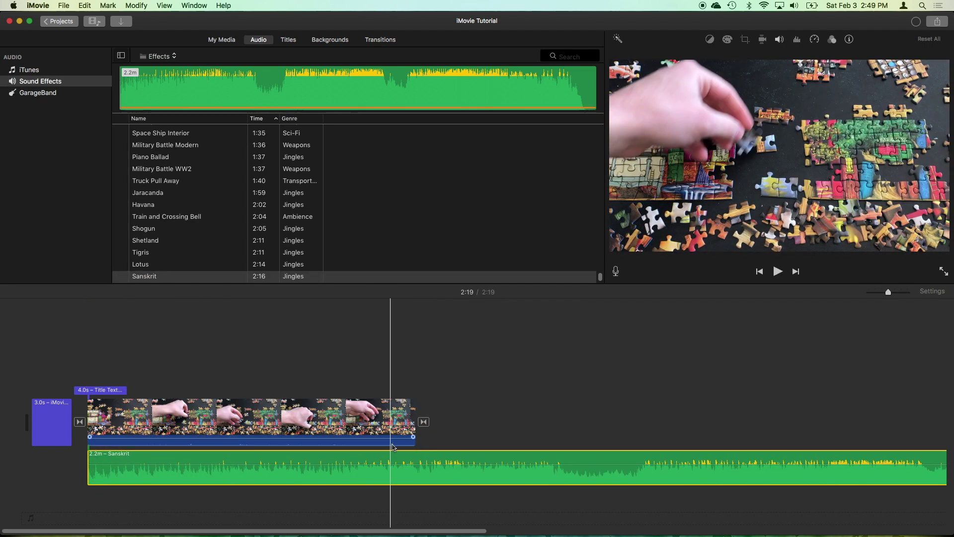
pyautogui.moveTo(304, 470); pyautogui.dragTo(307, 449)
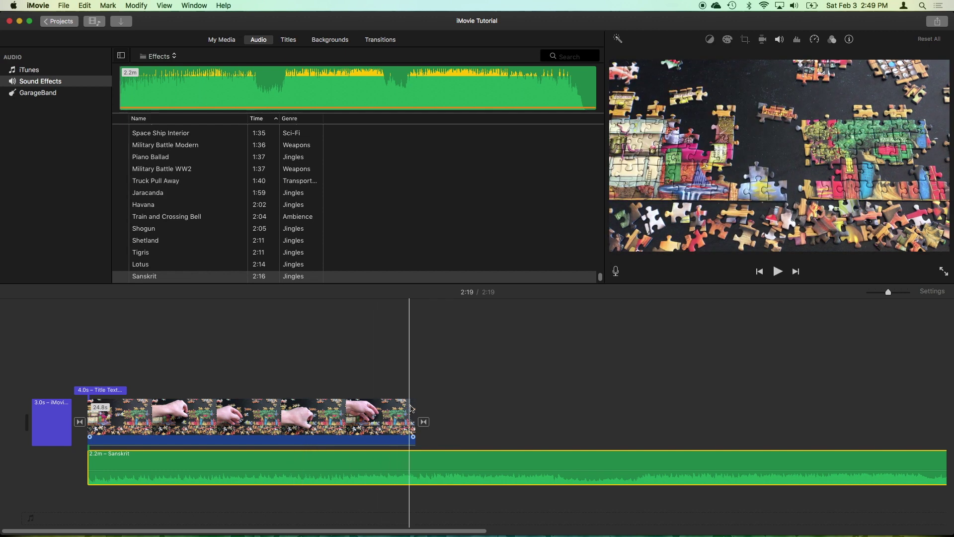
# Trim the puzzle clip's end to shorten it to about 18.5 s, and cut away the part after 0:13
pyautogui.moveTo(415, 407); pyautogui.dragTo(331, 409)
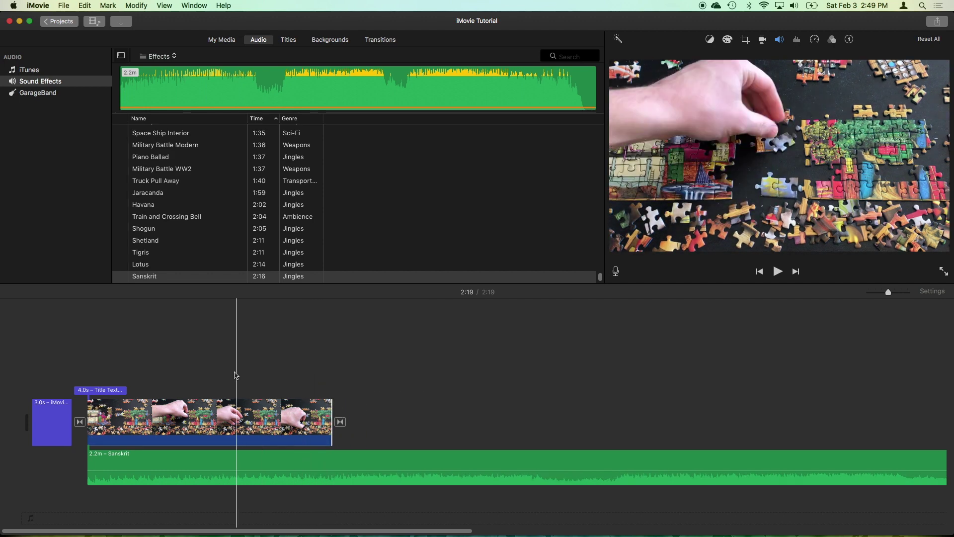
pyautogui.click(217, 408)
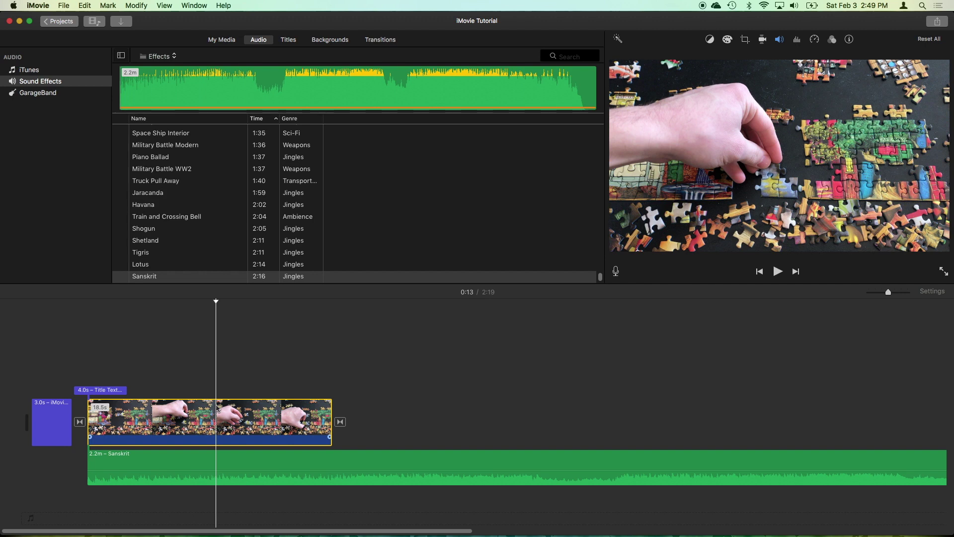
pyautogui.press('super+b')
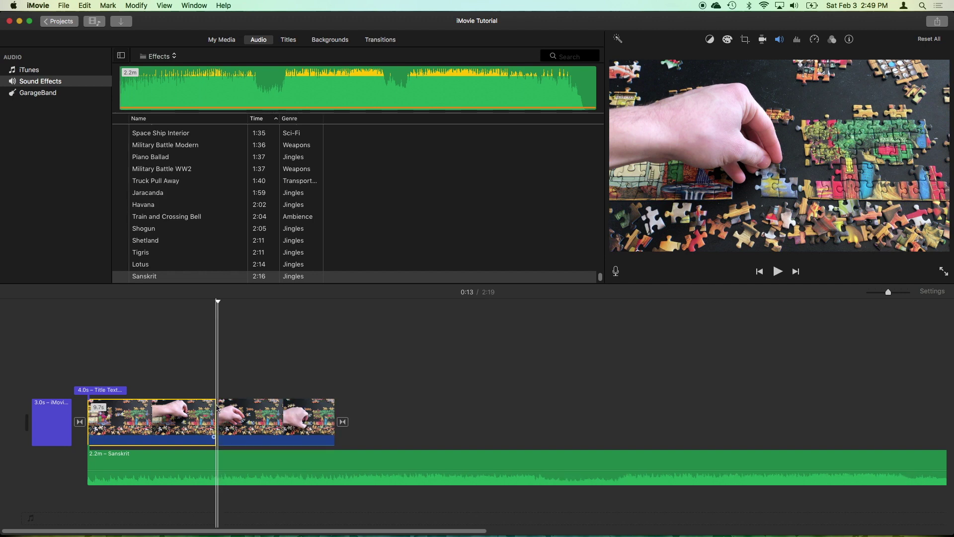
pyautogui.click(256, 418)
pyautogui.press('Delete')
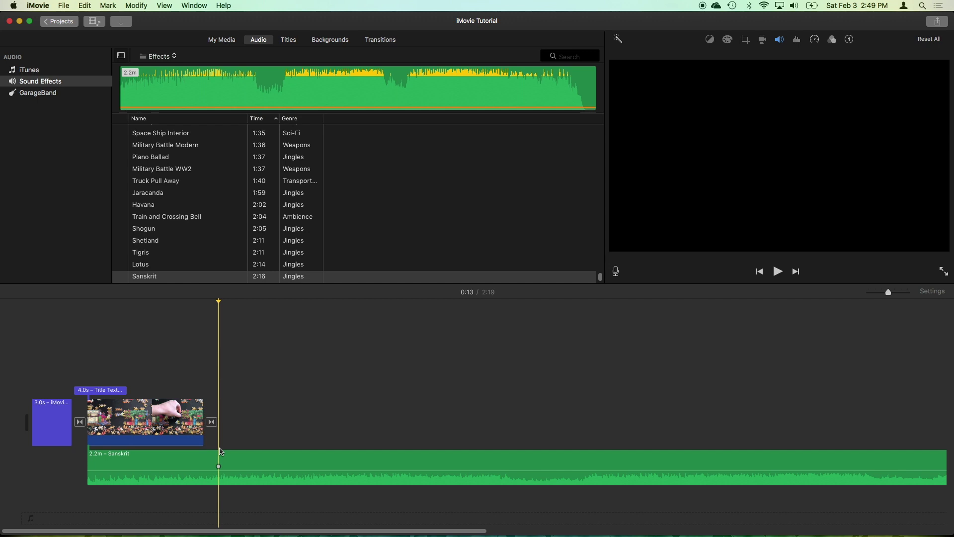
# Split the Sanskrit audio at 0:13, where the puzzle clip's closing transition ends, and delete the part after the cut
pyautogui.click(220, 464)
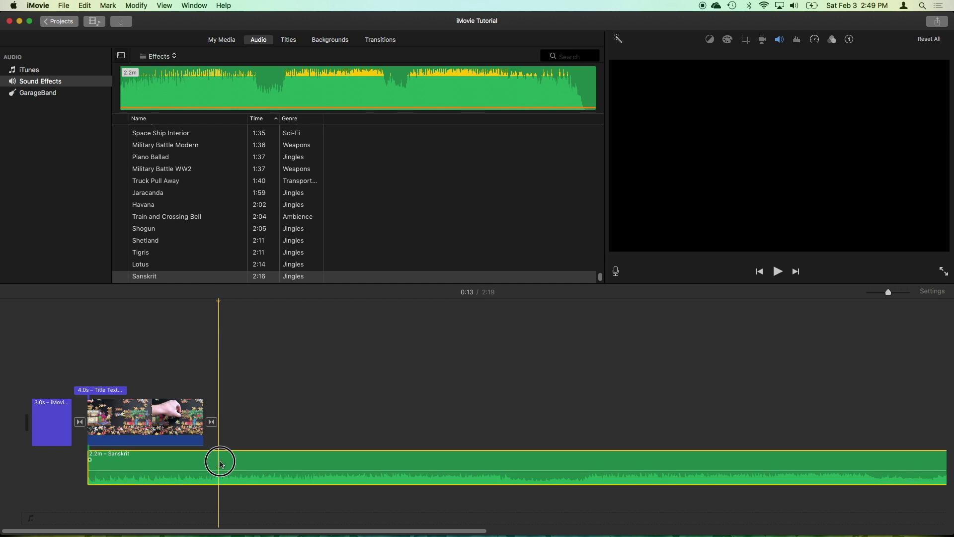
pyautogui.press('super+b')
pyautogui.click(246, 463)
pyautogui.press('Delete')
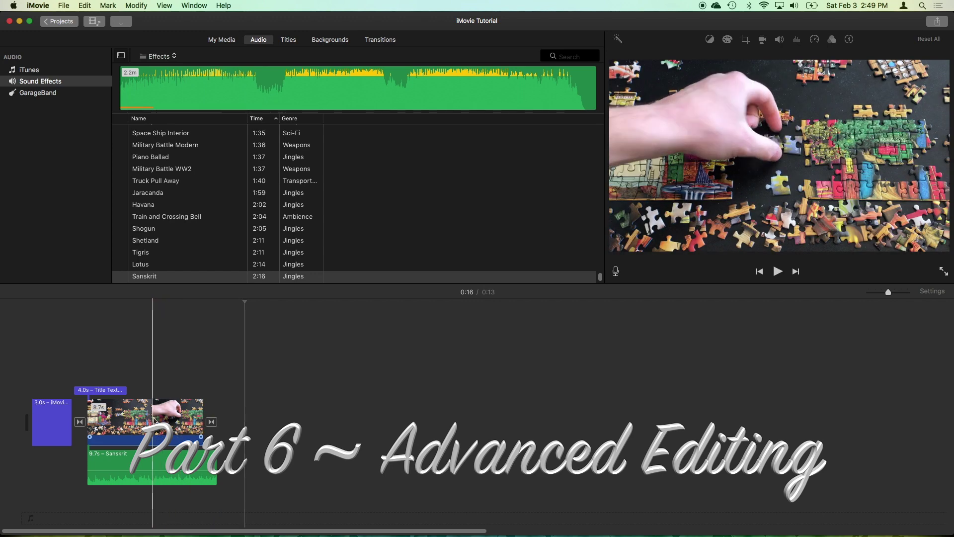
# Remove the puzzle clip's colour by lowering its saturation to the minimum in the colour correction
pyautogui.click(142, 421)
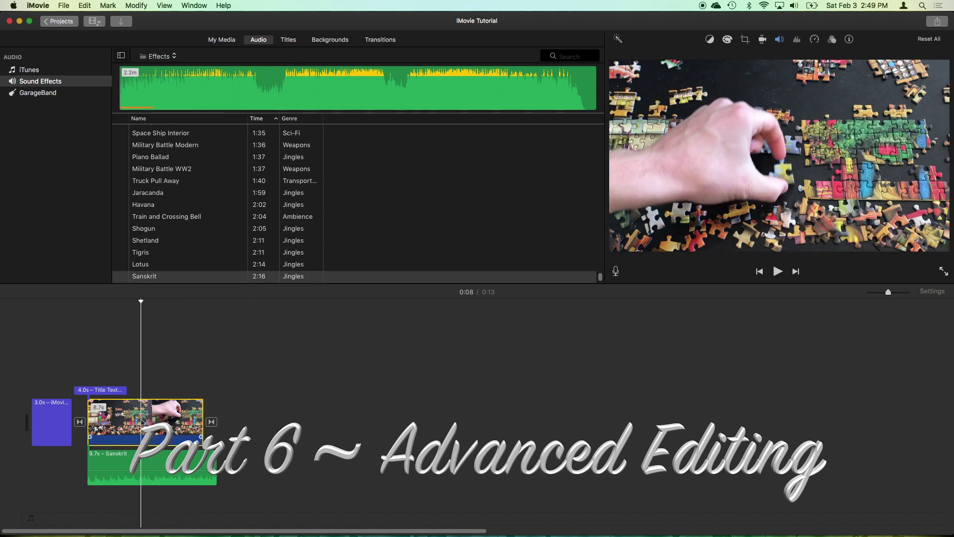
pyautogui.click(710, 39)
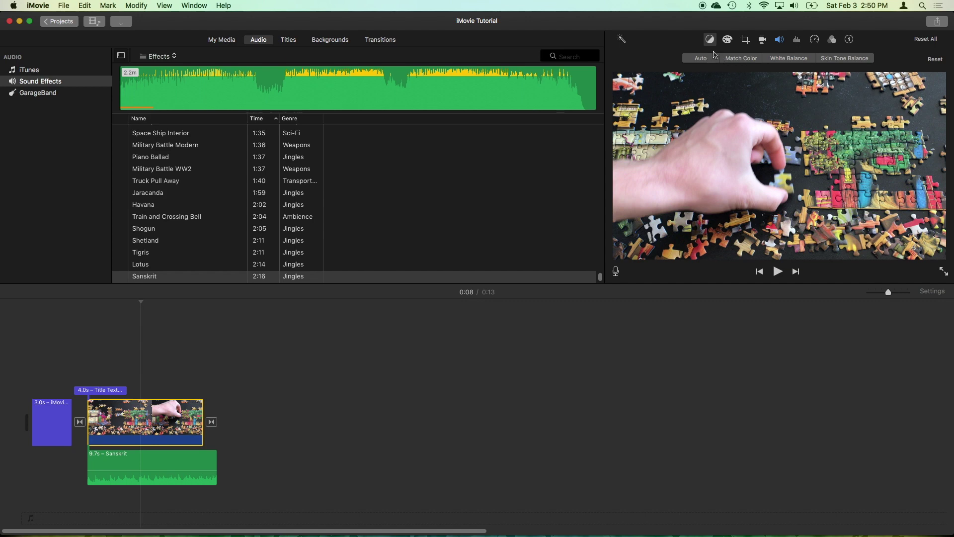
pyautogui.click(727, 39)
pyautogui.moveTo(841, 59); pyautogui.dragTo(807, 58)
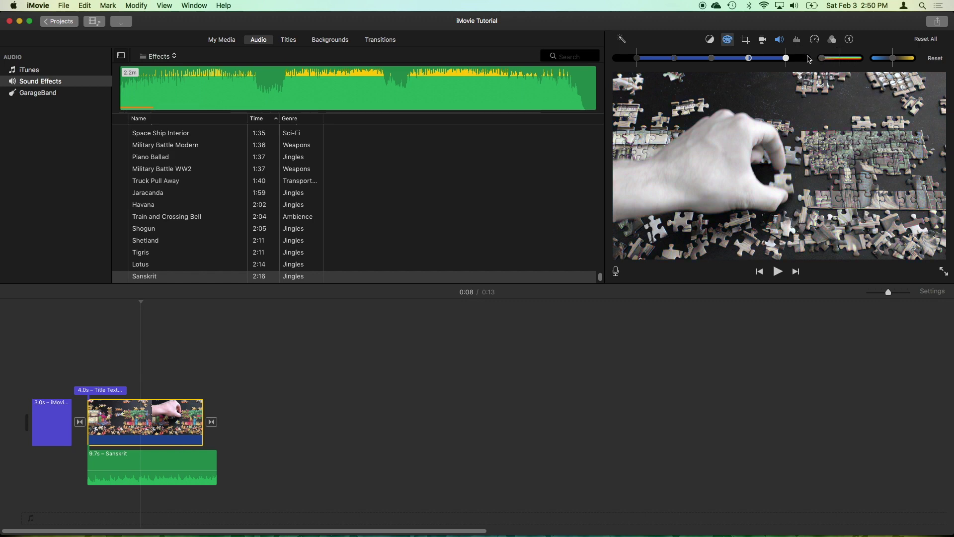
# Crop the puzzle clip with the Crop to Fill style, framing the hand and the puzzle pieces around it
pyautogui.click(745, 39)
pyautogui.click(667, 59)
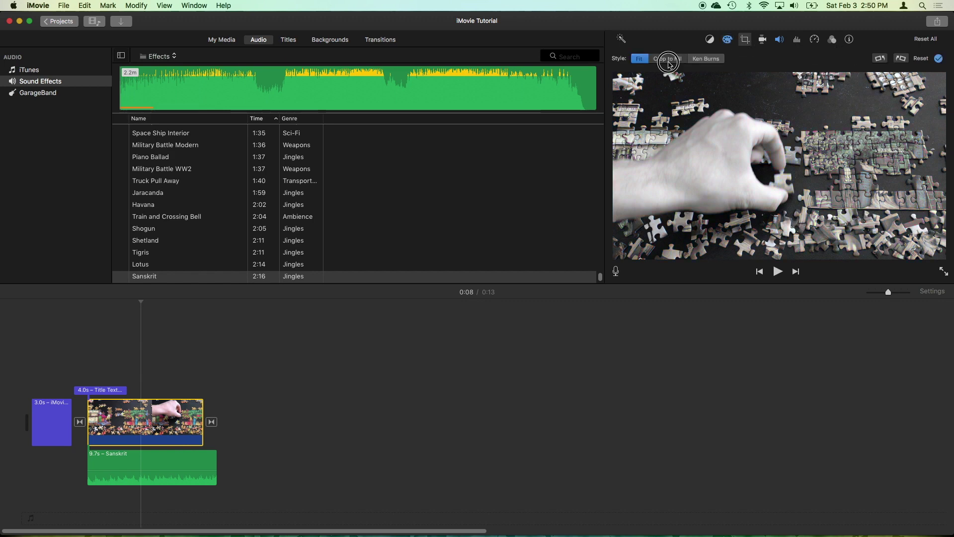
pyautogui.moveTo(618, 258); pyautogui.dragTo(689, 216)
pyautogui.moveTo(787, 118); pyautogui.dragTo(748, 143)
pyautogui.click(717, 60)
pyautogui.click(678, 60)
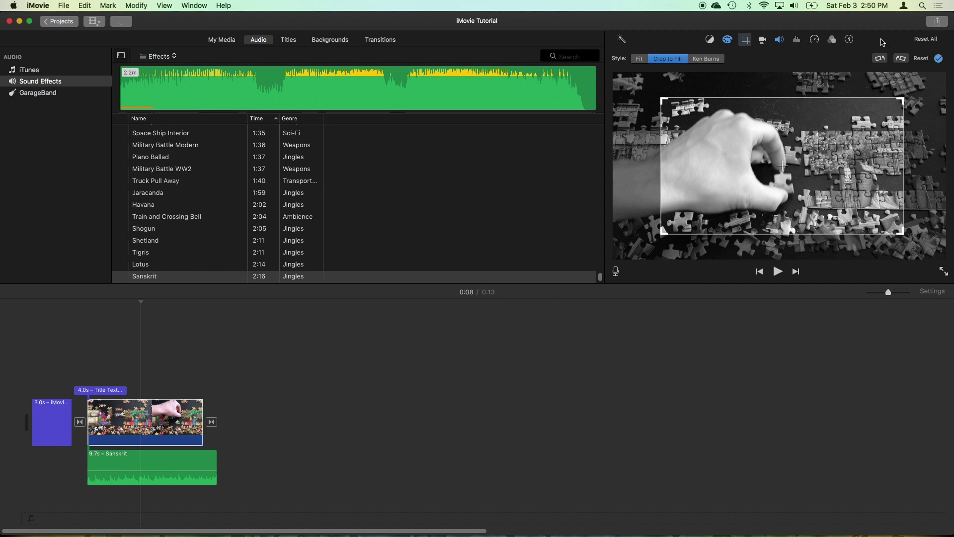
pyautogui.click(764, 41)
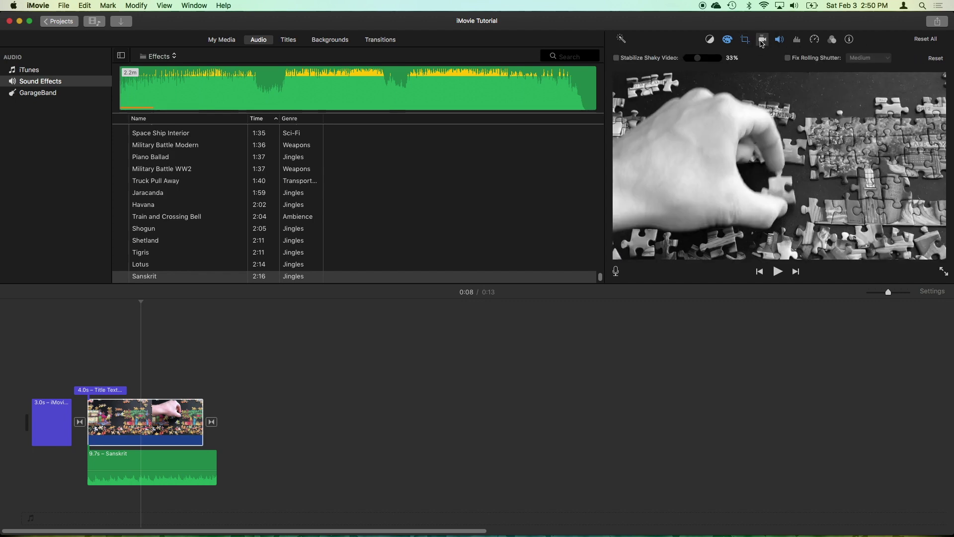
pyautogui.click(779, 40)
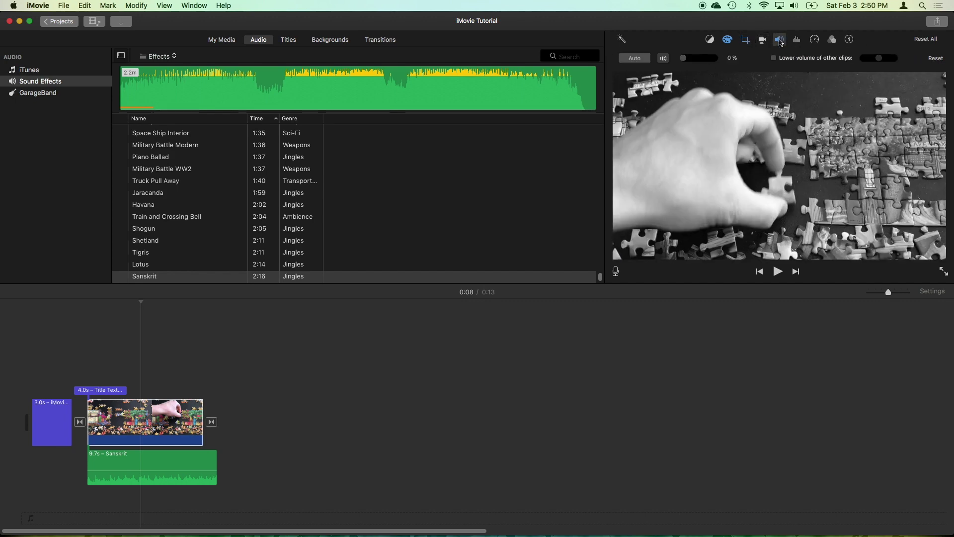
pyautogui.click(797, 41)
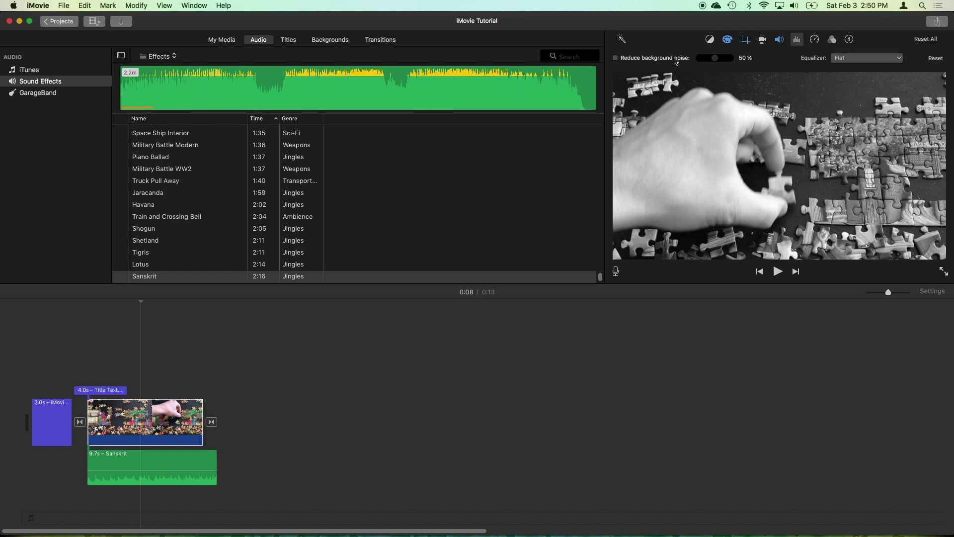
# Set the puzzle clip's speed to Slow and stretch the clip further in the timeline to slow it down more
pyautogui.click(814, 39)
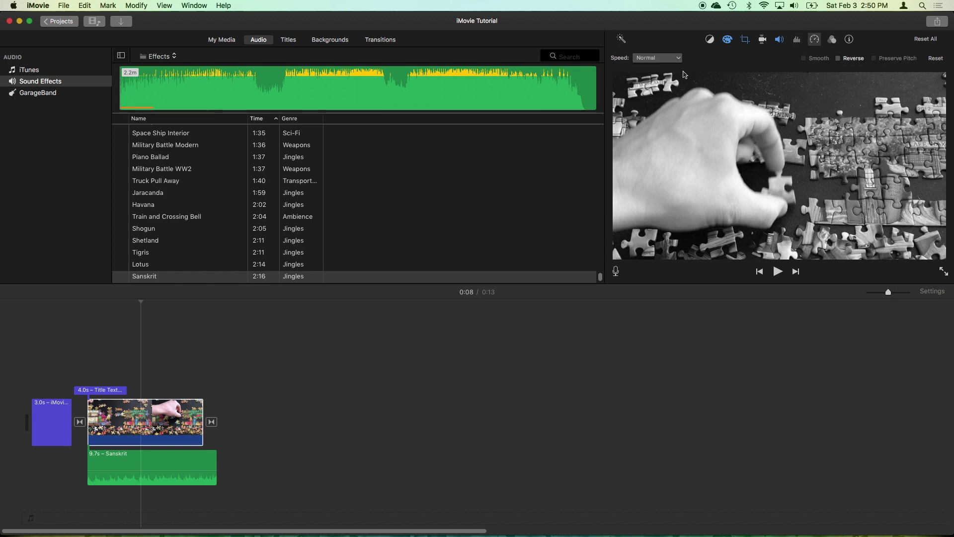
pyautogui.click(678, 58)
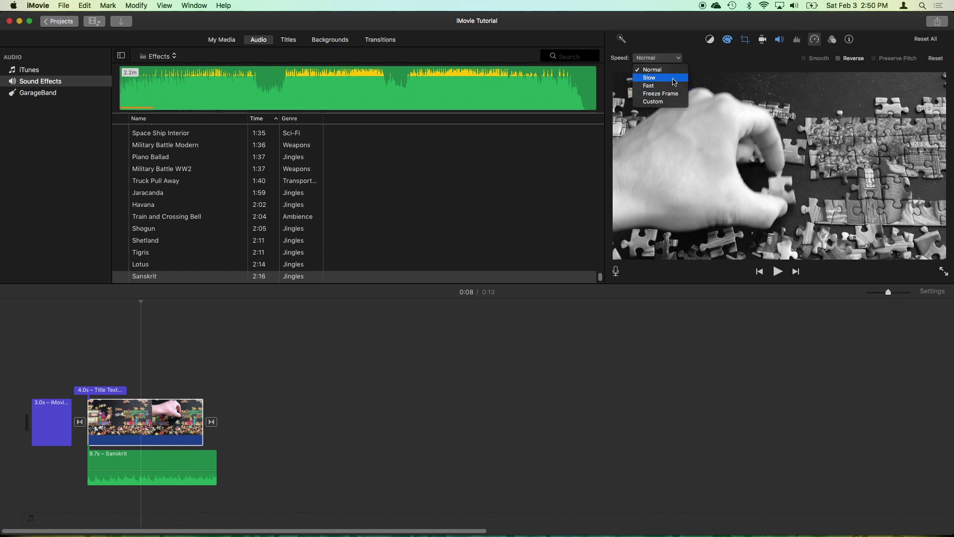
pyautogui.click(674, 82)
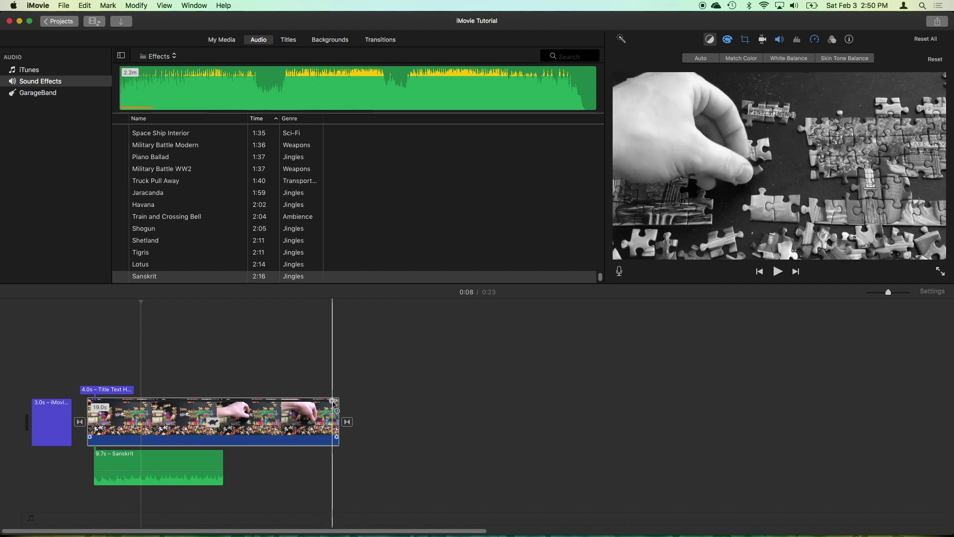
pyautogui.moveTo(333, 404); pyautogui.dragTo(541, 386)
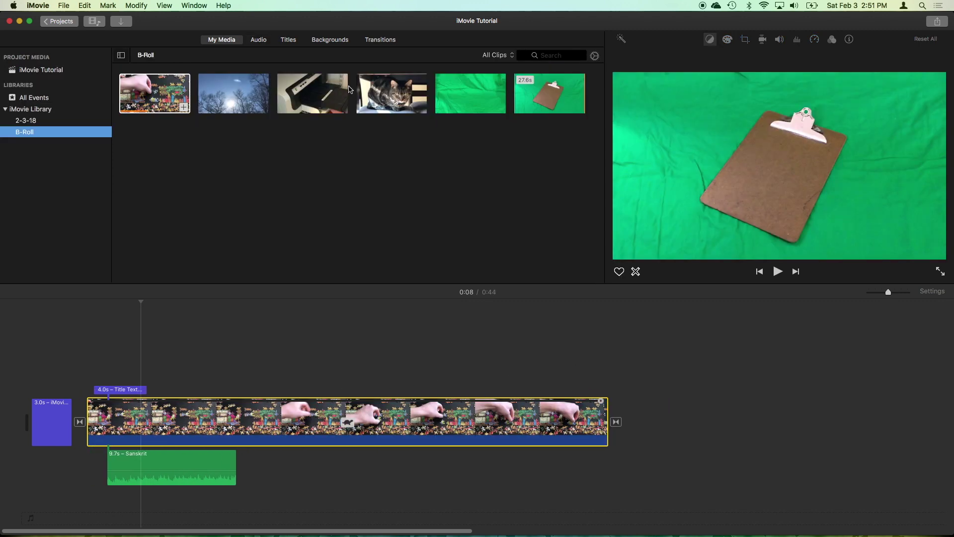
# Add the printer clip from the B-Roll event to the timeline after the puzzle clip
pyautogui.click(330, 94)
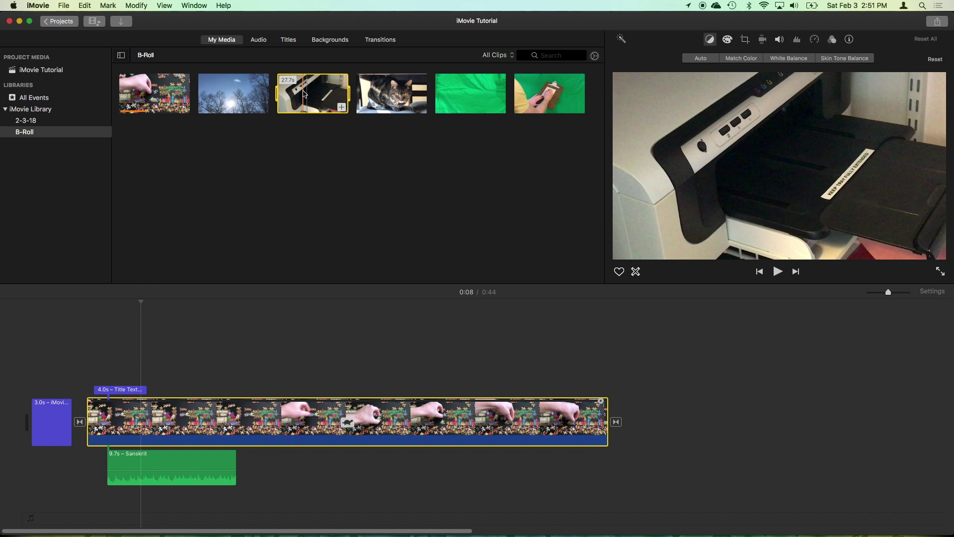
pyautogui.moveTo(308, 94); pyautogui.dragTo(644, 397)
pyautogui.click(382, 442)
pyautogui.moveTo(384, 438); pyautogui.dragTo(385, 437)
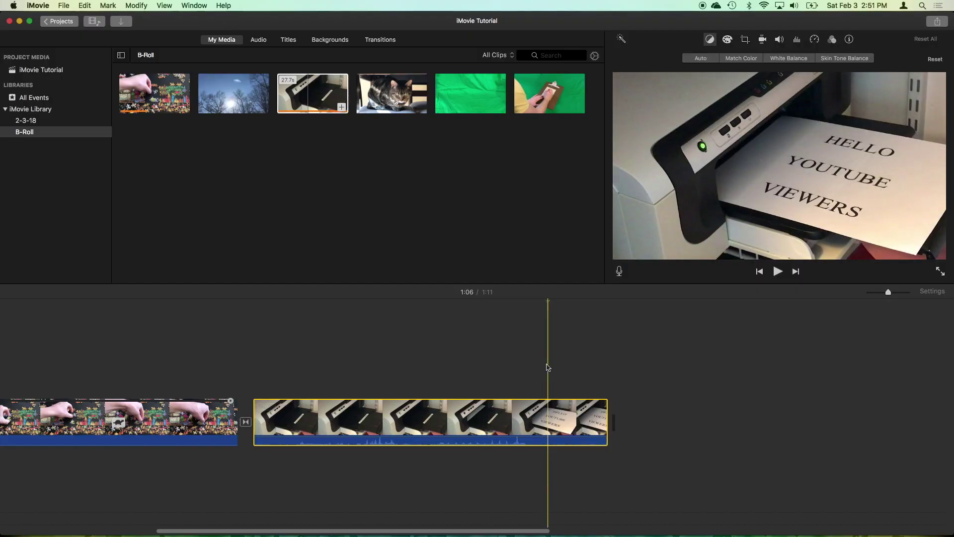
# Trim the printer clip's end to shorten it to about 21.9 s, and cut away the part before 0:57
pyautogui.moveTo(606, 417); pyautogui.dragTo(544, 408)
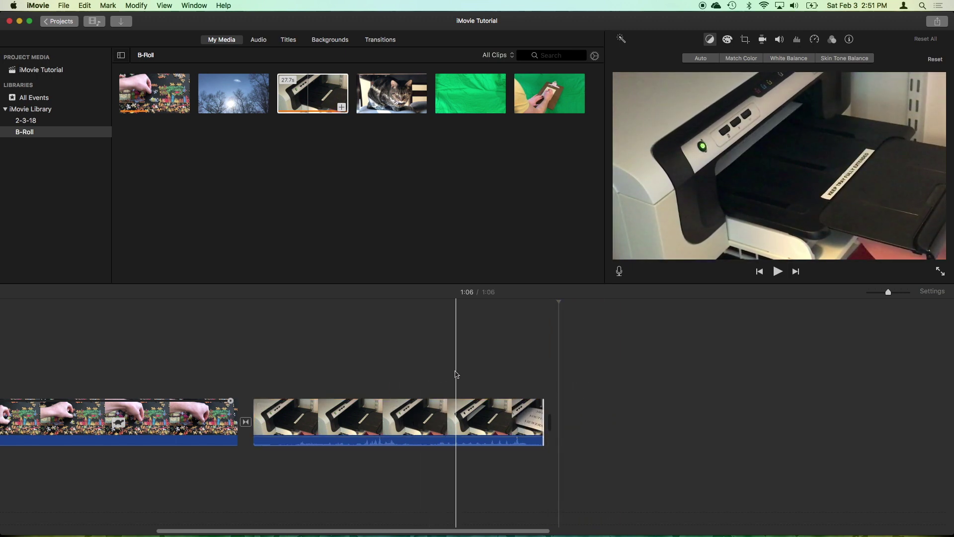
pyautogui.click(425, 413)
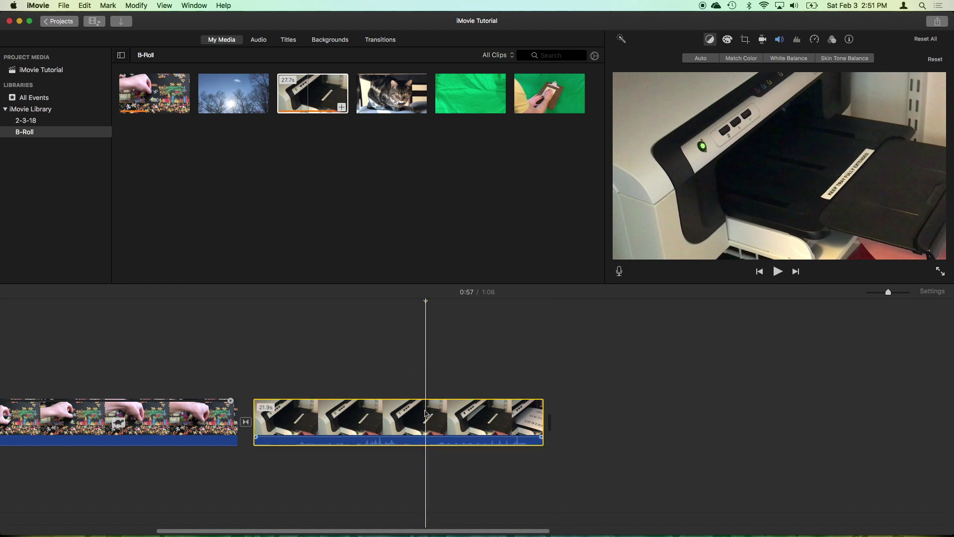
pyautogui.press('super+b')
pyautogui.press('Delete')
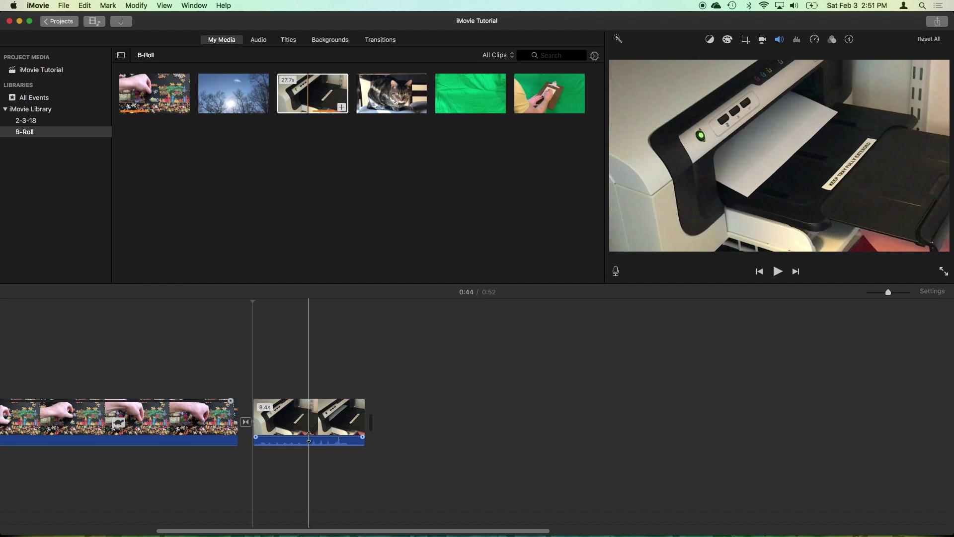
# Apply a Ken Burns effect to the printer clip, with the end frame zoomed in on the printed page, and play it full screen
pyautogui.click(293, 422)
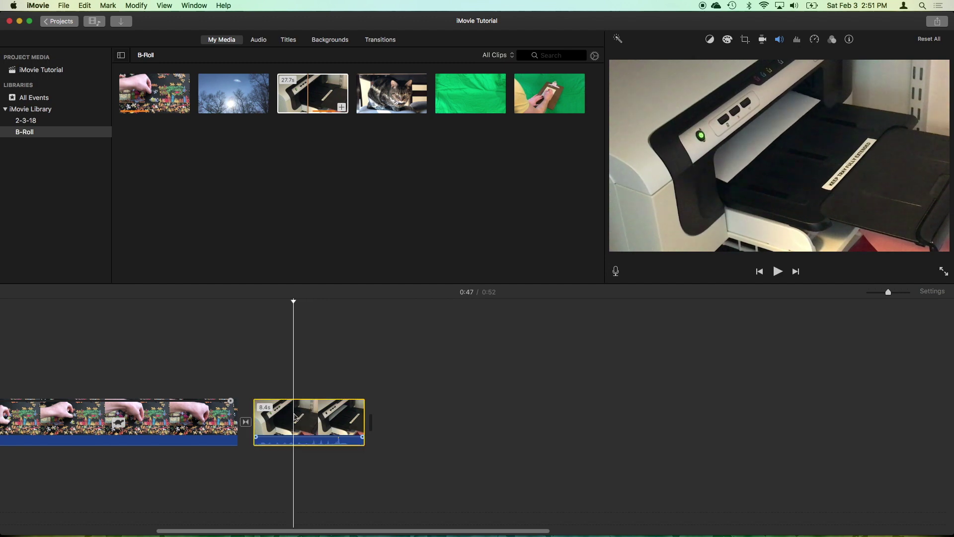
pyautogui.click(745, 40)
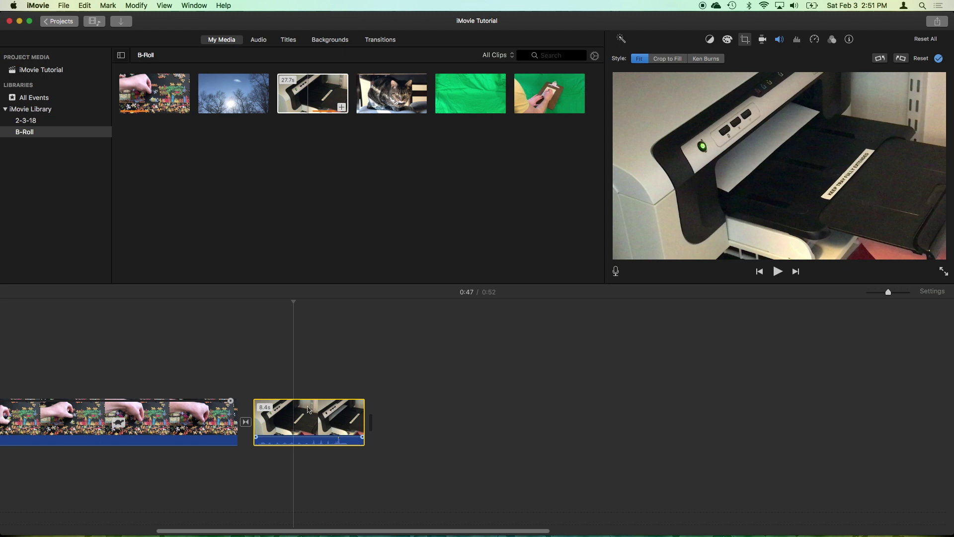
pyautogui.click(706, 58)
pyautogui.click(592, 274)
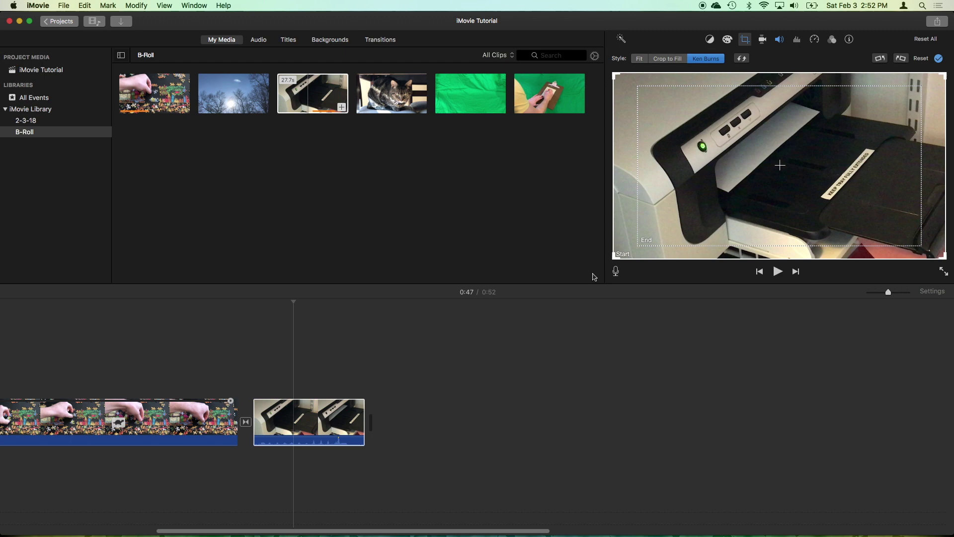
pyautogui.click(780, 166)
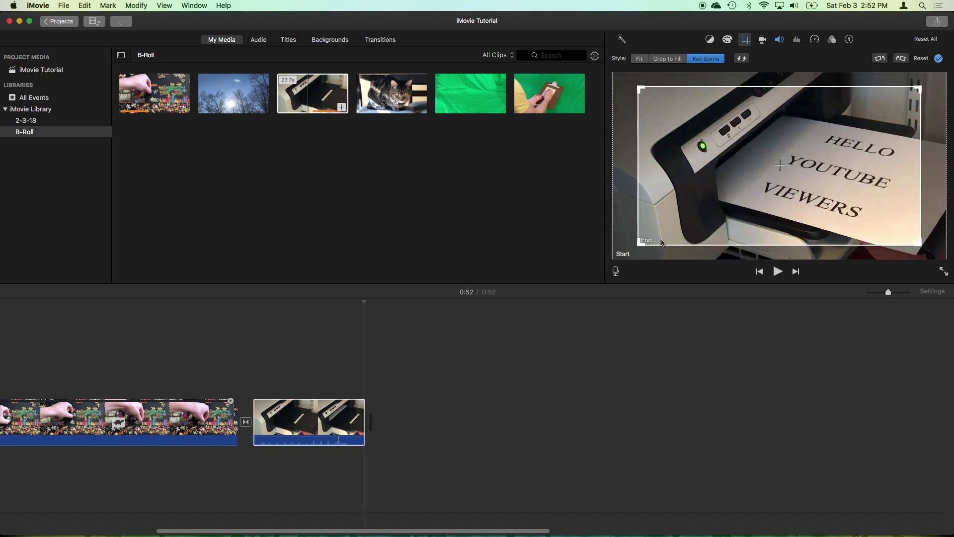
pyautogui.moveTo(641, 242); pyautogui.dragTo(707, 204)
pyautogui.moveTo(804, 151); pyautogui.dragTo(826, 180)
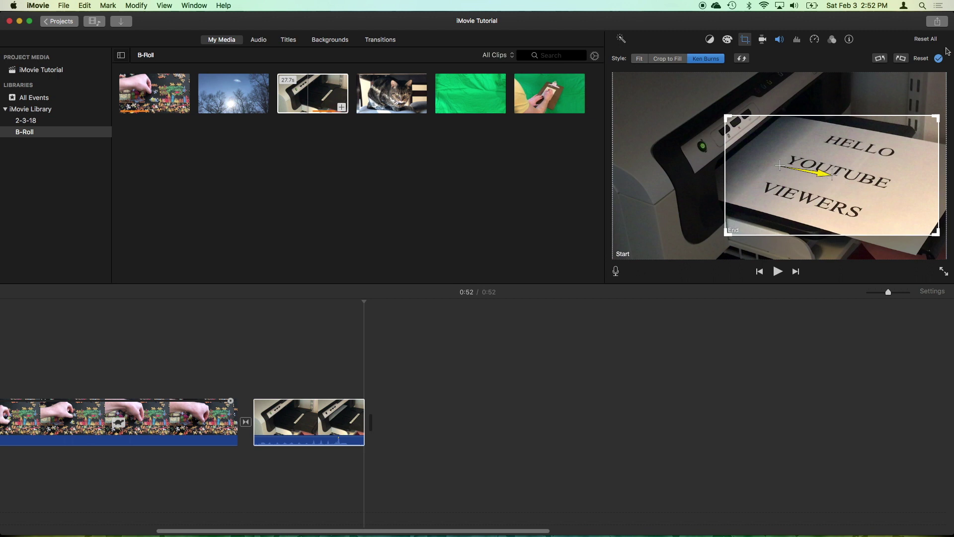
pyautogui.click(938, 59)
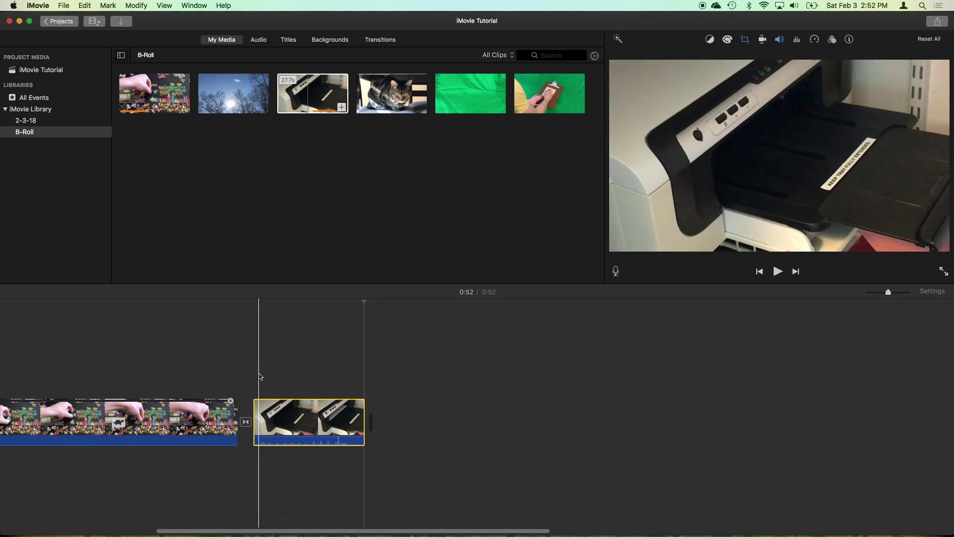
pyautogui.press('super+shift+f')
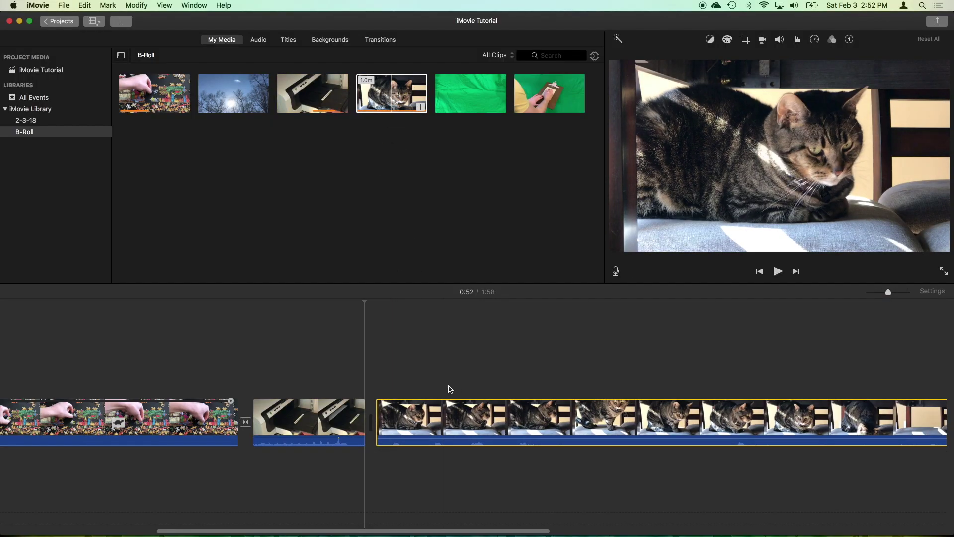
# Split the cat clip at 1:02 and delete the part after the cut
pyautogui.click(503, 386)
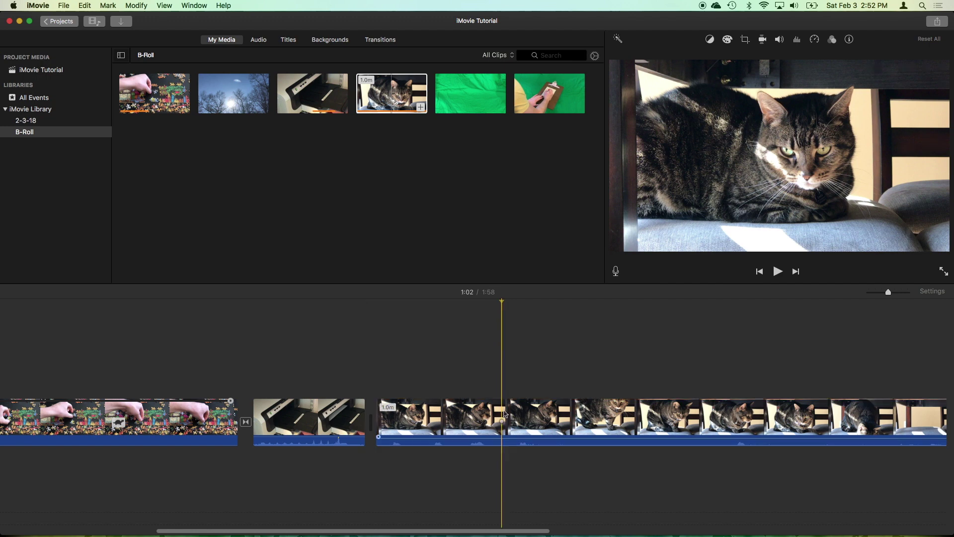
pyautogui.press('super+b')
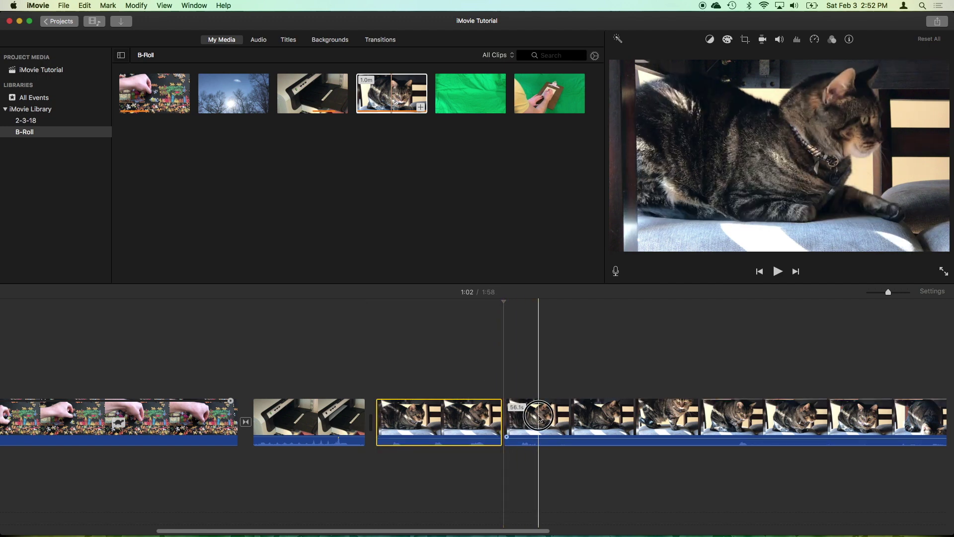
pyautogui.click(540, 418)
pyautogui.press('Delete')
# Set the remaining cat clip's speed to Fast at 2x
pyautogui.click(423, 424)
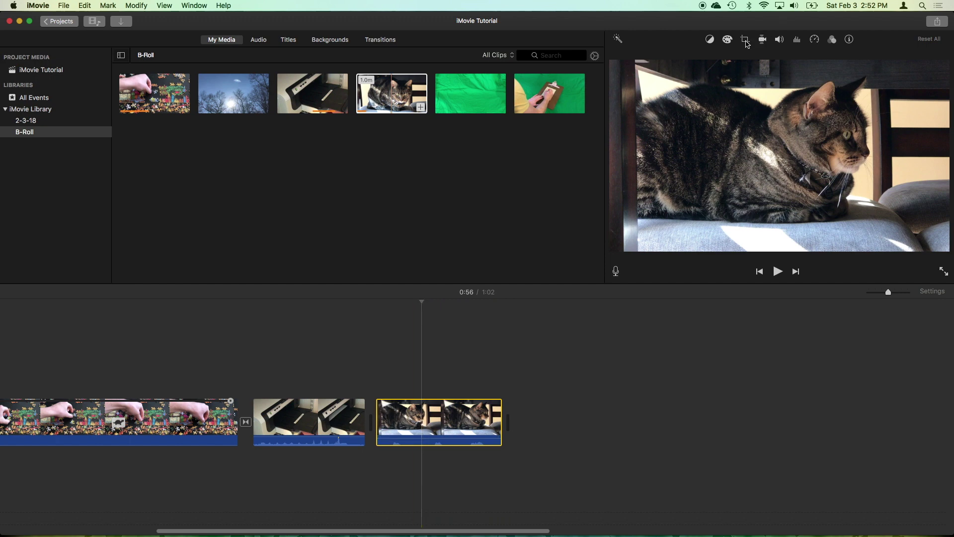
pyautogui.click(813, 40)
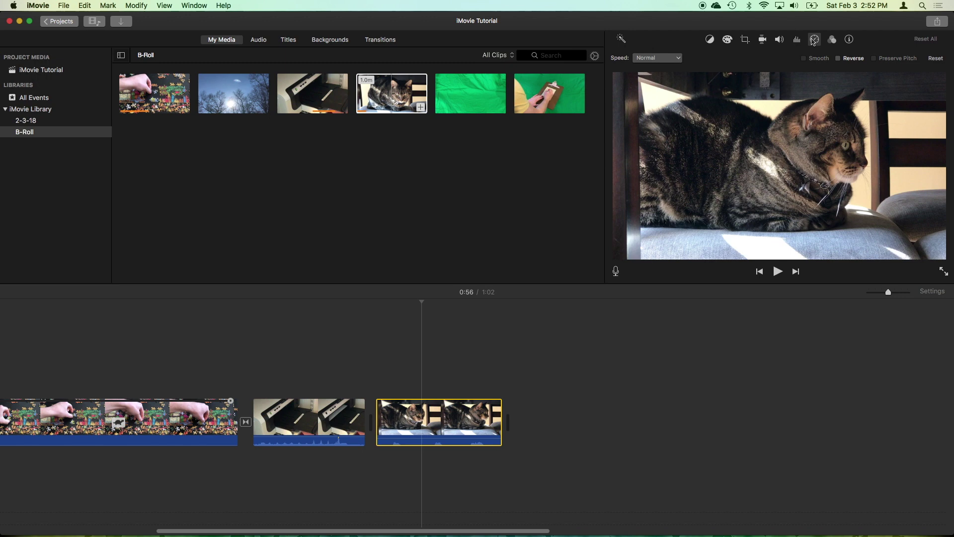
pyautogui.click(657, 57)
pyautogui.click(650, 87)
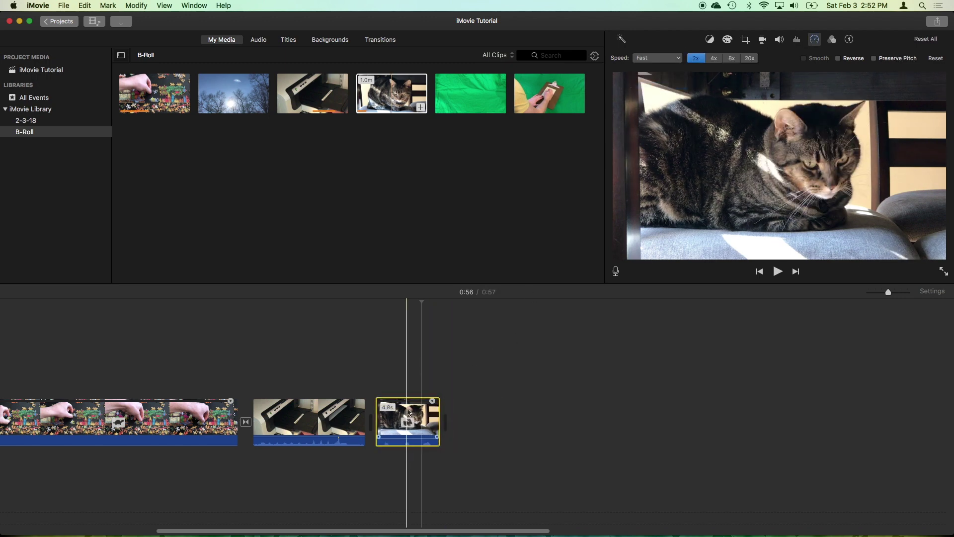
# Raise the cat clip's saturation and contrast and deepen its shadows in the colour correction, and play the clip
pyautogui.click(728, 39)
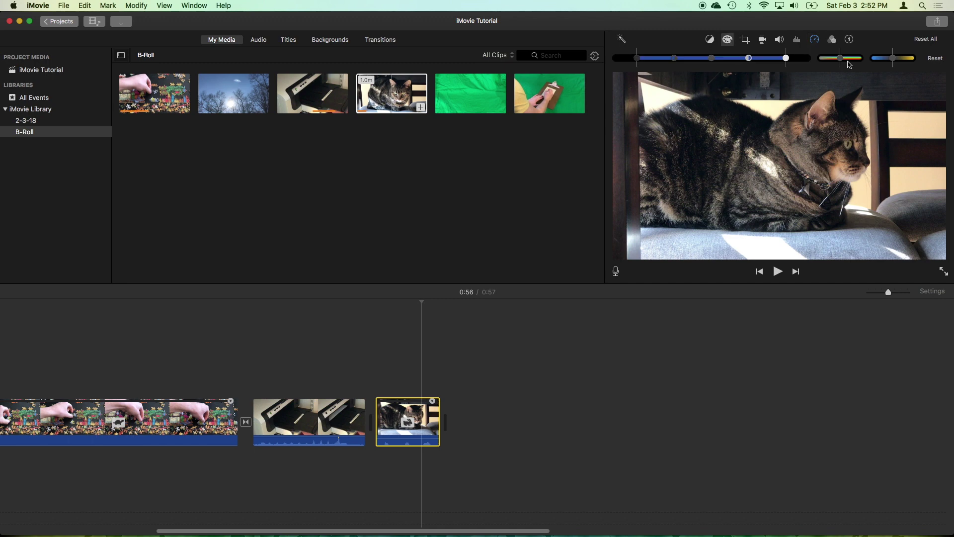
pyautogui.moveTo(844, 62); pyautogui.dragTo(874, 61)
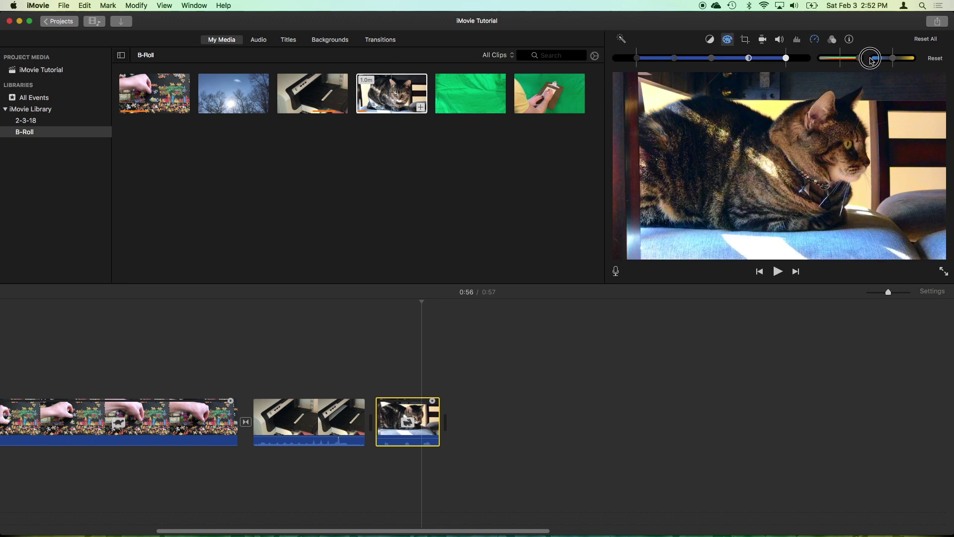
pyautogui.moveTo(749, 59)
pyautogui.mouseDown()
pyautogui.moveTo(735, 59)
pyautogui.moveTo(764, 60)
pyautogui.mouseUp()
pyautogui.moveTo(657, 61)
pyautogui.mouseDown()
pyautogui.moveTo(672, 61)
pyautogui.moveTo(646, 63)
pyautogui.mouseUp()
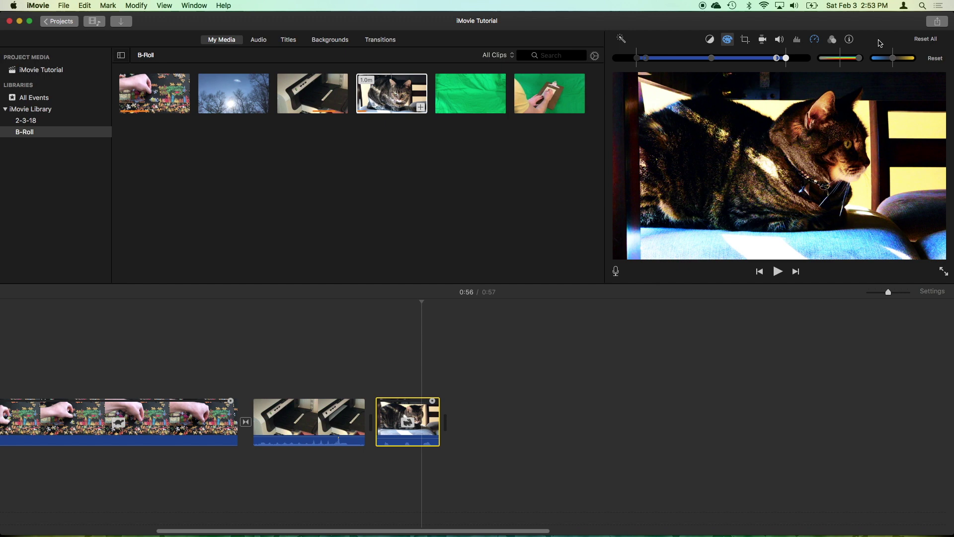
pyautogui.click(376, 389)
pyautogui.press('space')
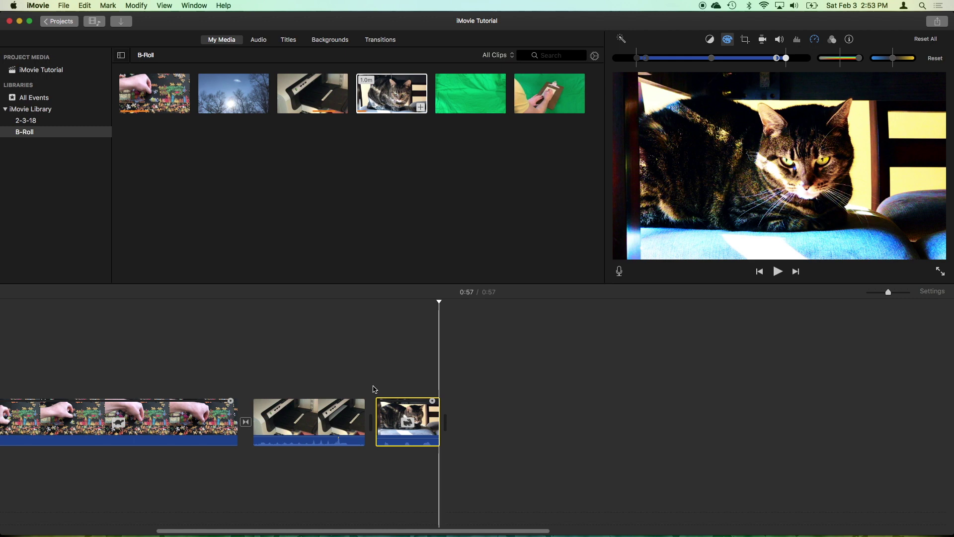
# Turn on Preserve Pitch for the sped-up cat clip and play it full screen
pyautogui.click(405, 413)
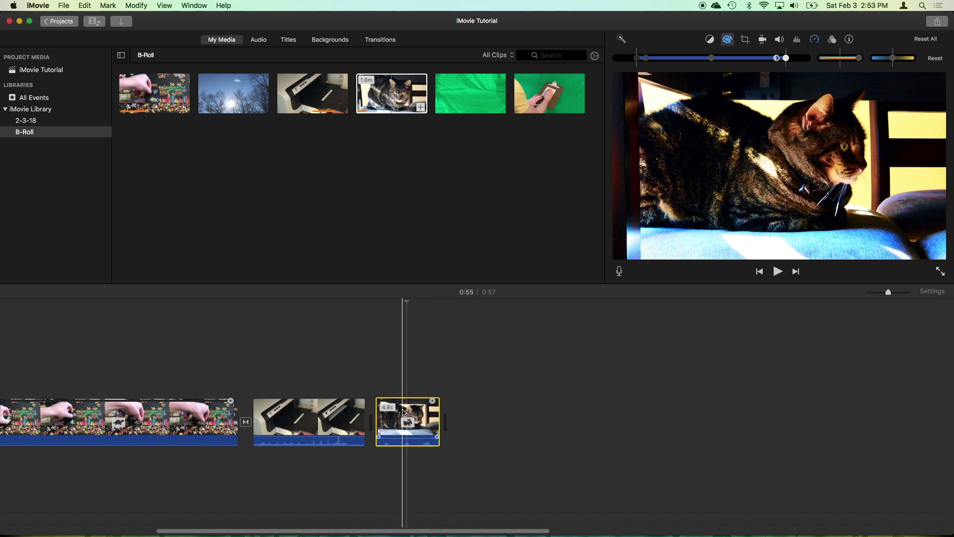
pyautogui.click(815, 40)
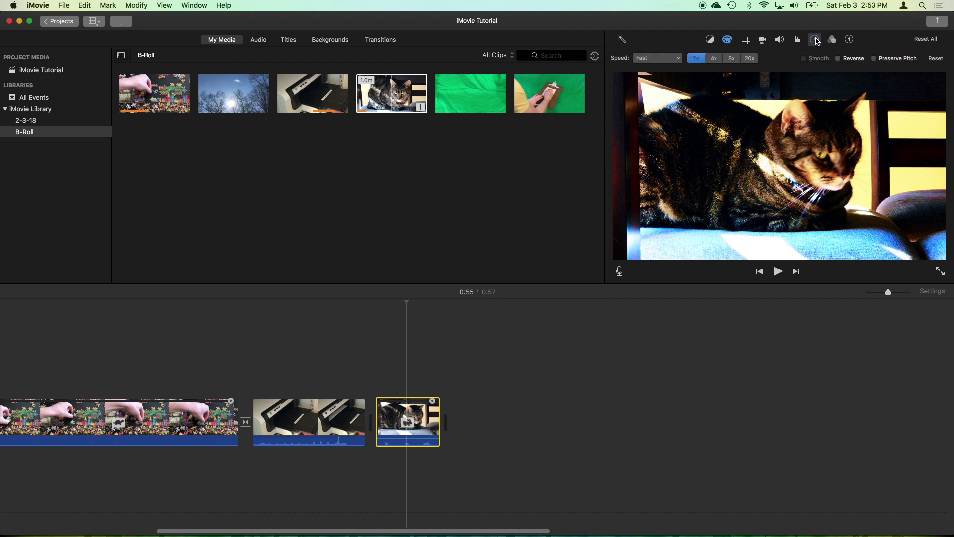
pyautogui.click(874, 58)
pyautogui.press('super+shift+f')
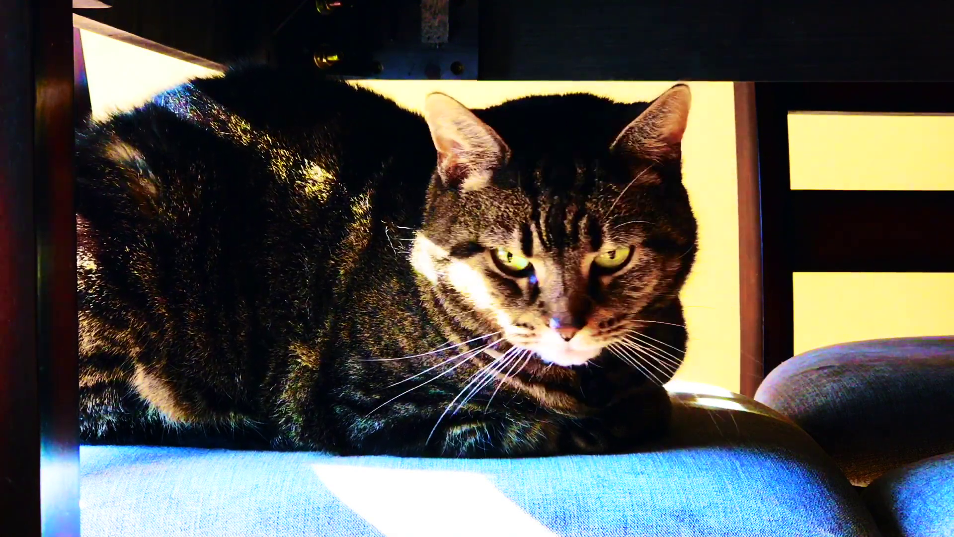
pyautogui.press('Escape')
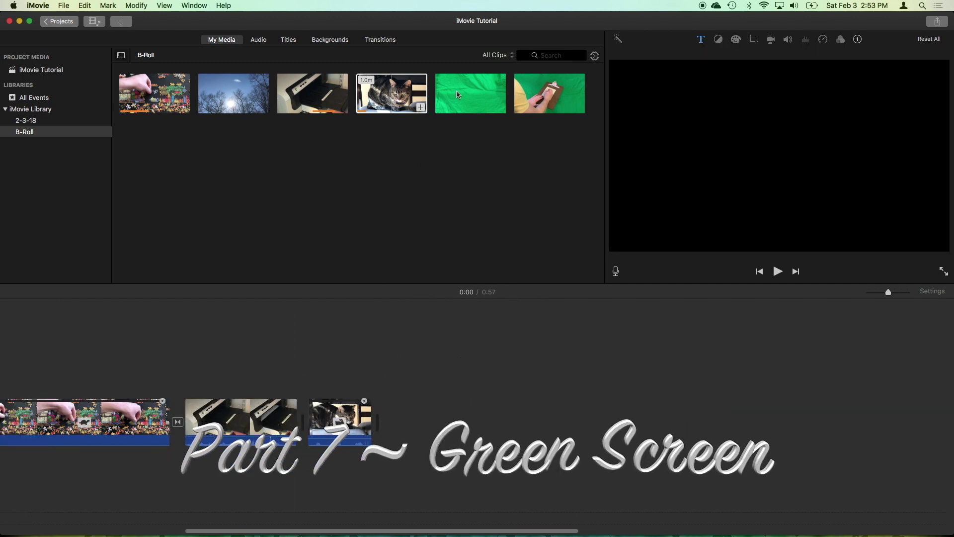
# Add the sky and trees clip to the end of the timeline and overlay the green-screen clipboard clip above its start
pyautogui.click(225, 91)
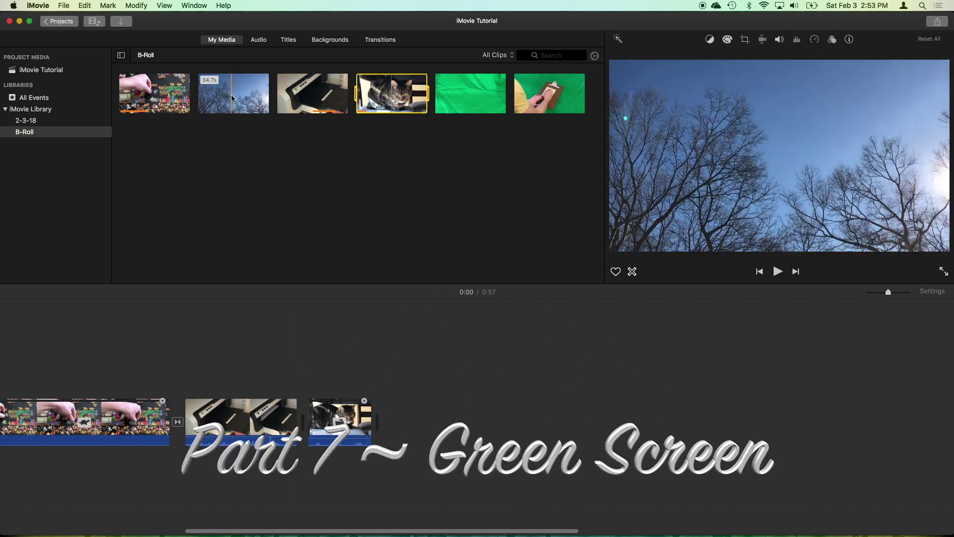
pyautogui.moveTo(224, 90); pyautogui.dragTo(443, 392)
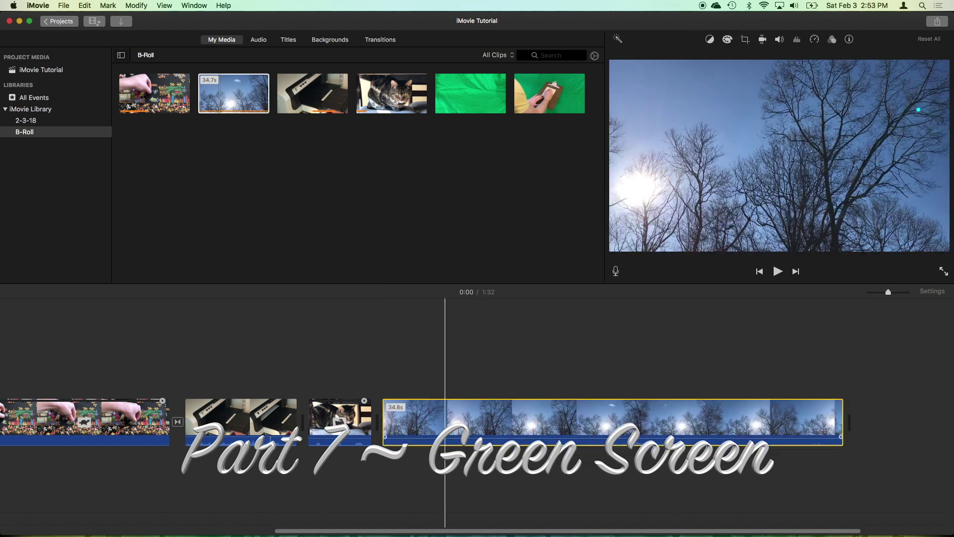
pyautogui.moveTo(541, 97); pyautogui.dragTo(381, 343)
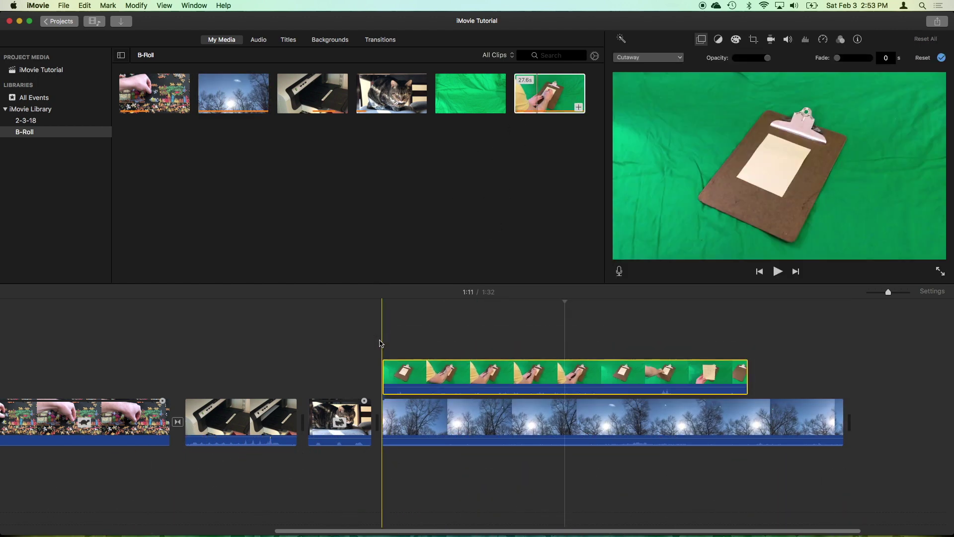
# Split the clipboard clip at 1:01, delete the part before the cut and move the rest back to the trees clip's start
pyautogui.click(434, 374)
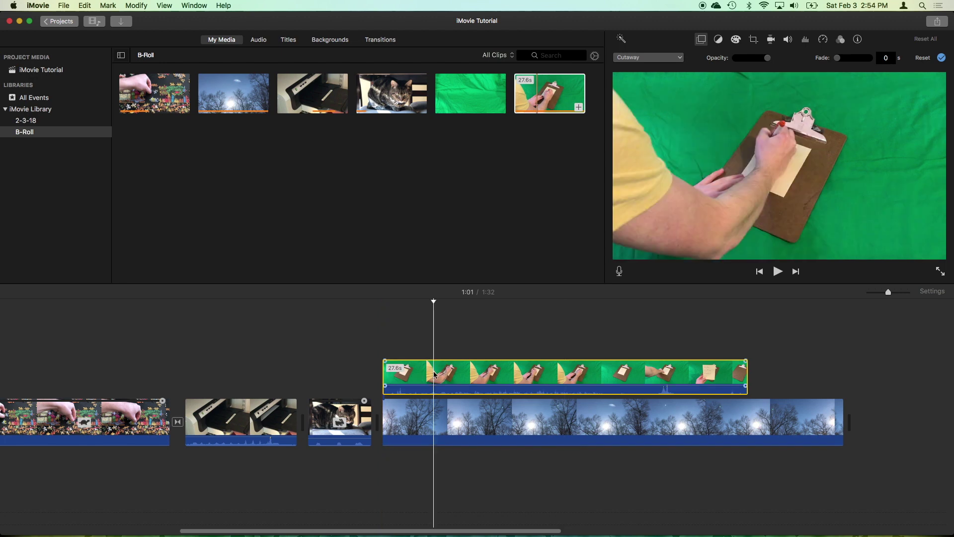
pyautogui.press('super+b')
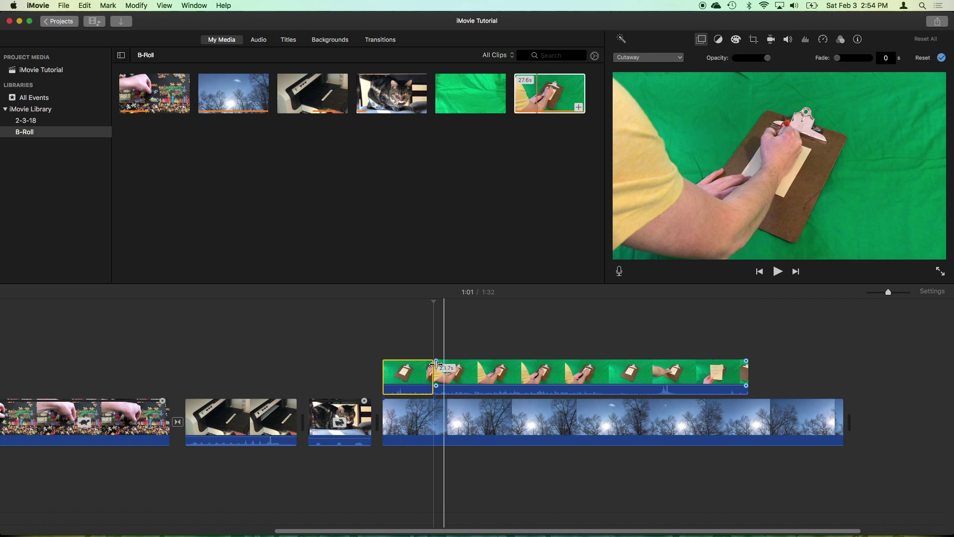
pyautogui.press('Delete')
pyautogui.moveTo(461, 369); pyautogui.dragTo(408, 370)
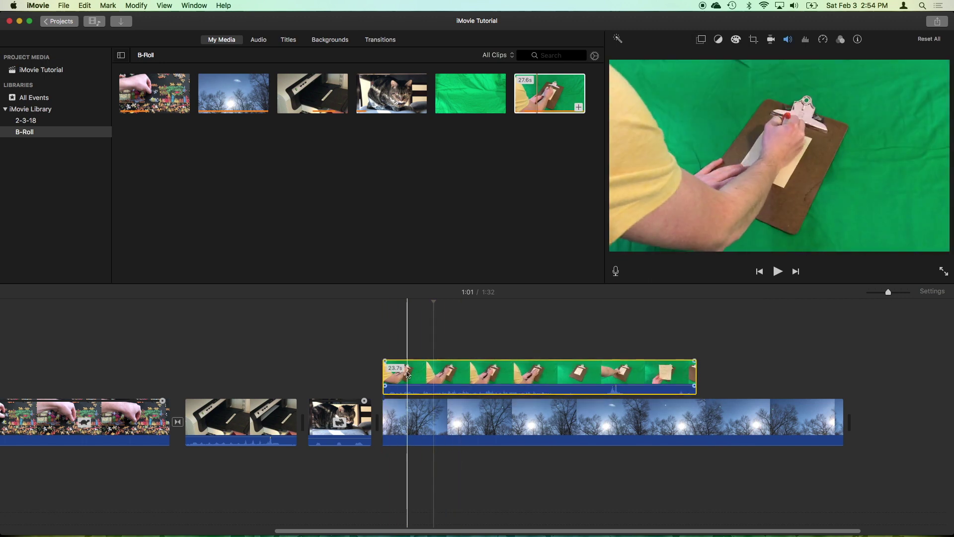
pyautogui.click(342, 432)
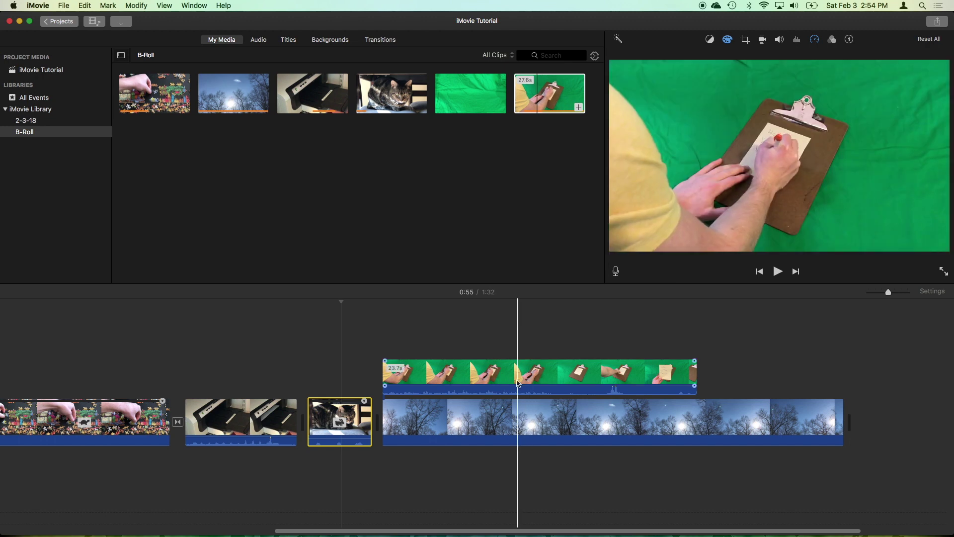
# Try the Picture in Picture and Split Screen overlay styles on the clipboard clip
pyautogui.click(493, 375)
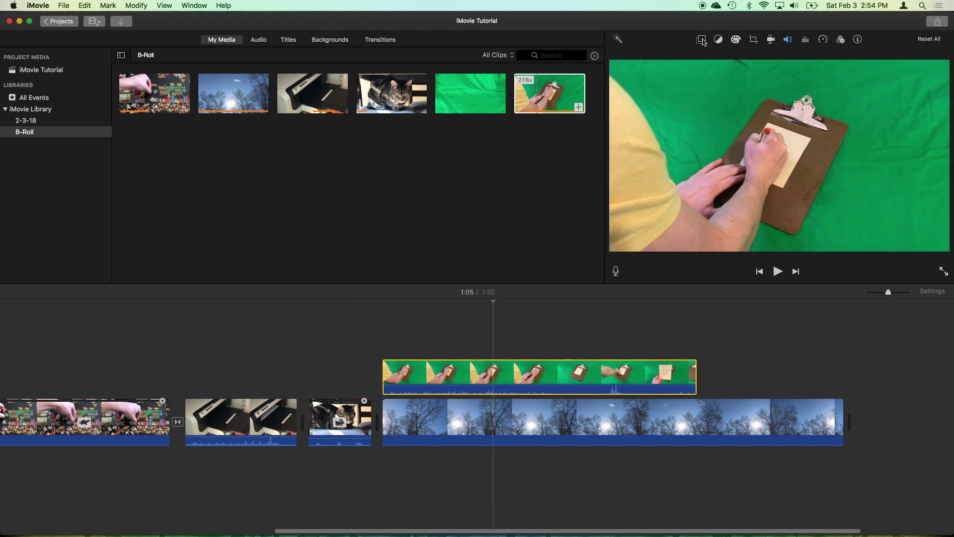
pyautogui.click(702, 41)
pyautogui.click(661, 57)
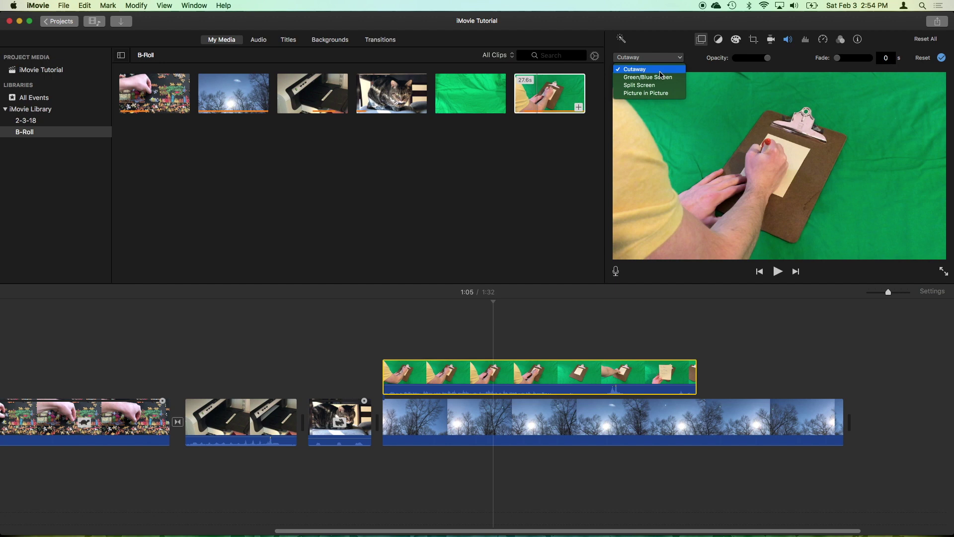
pyautogui.click(658, 93)
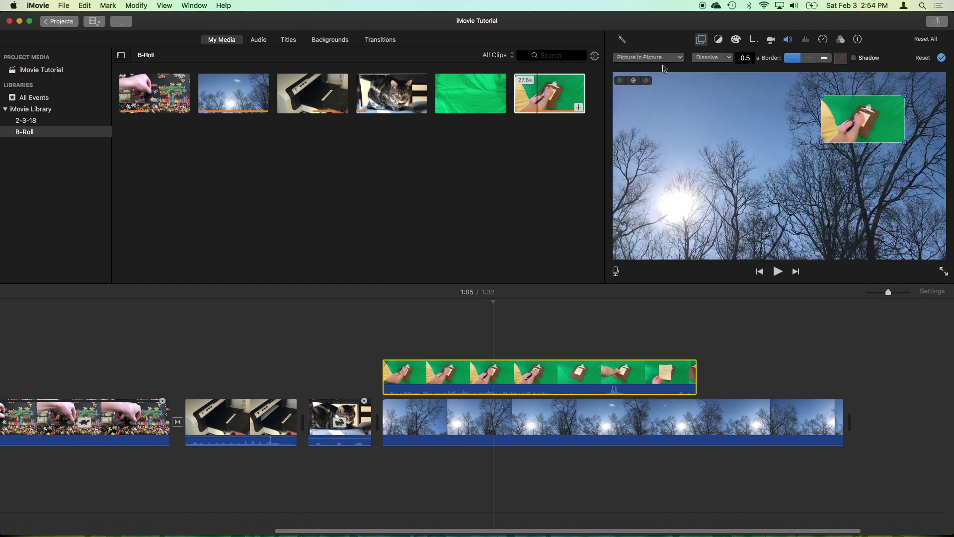
pyautogui.click(661, 57)
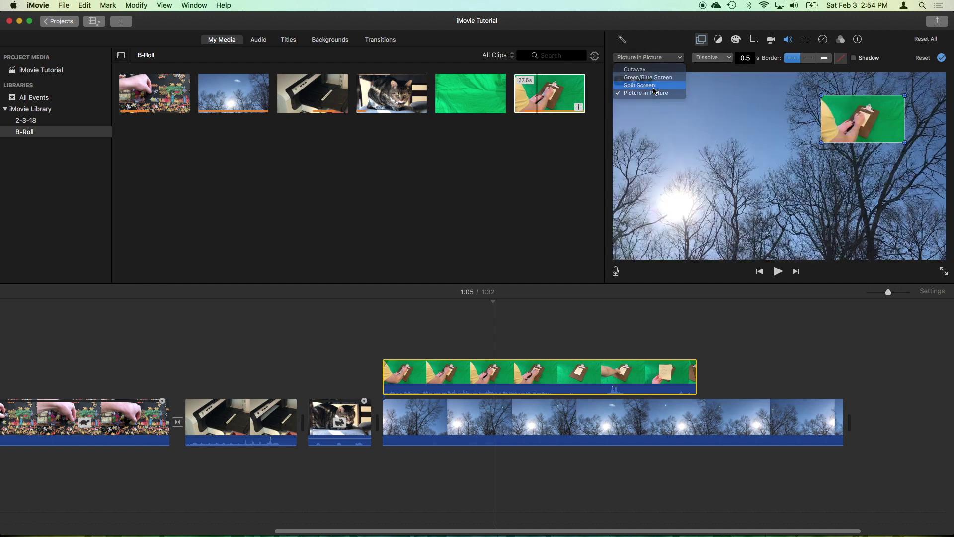
pyautogui.click(654, 89)
# Set the clipboard clip's overlay style to Green/Blue Screen and play the composite over the trees
pyautogui.click(649, 58)
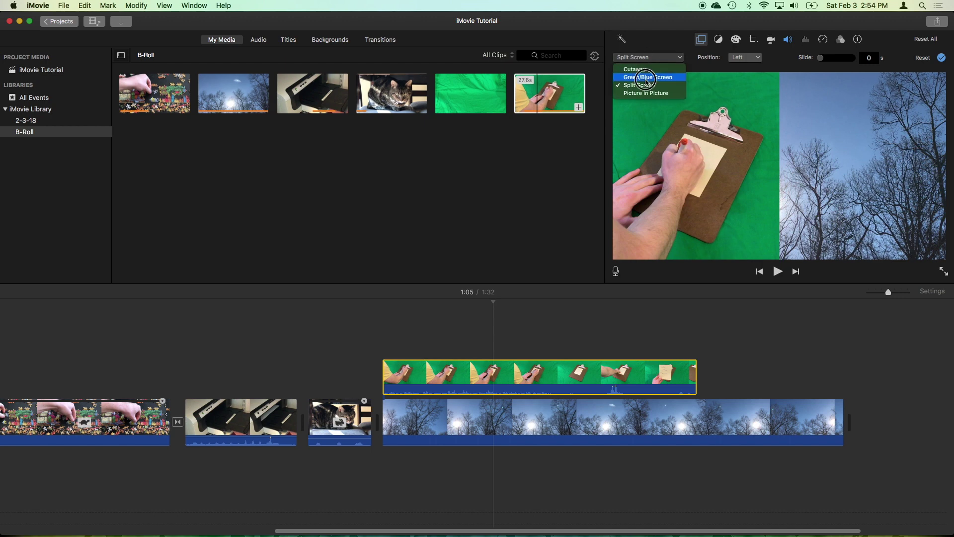
pyautogui.click(646, 78)
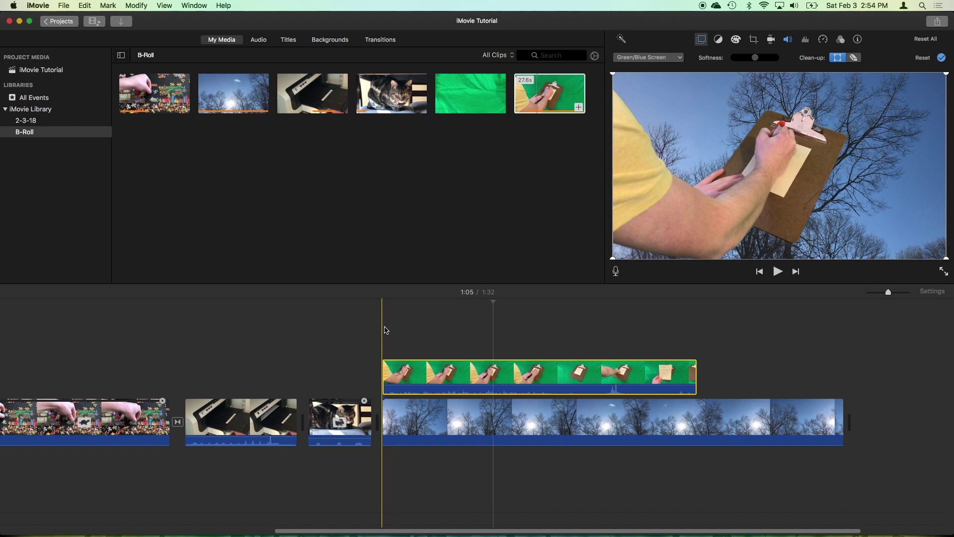
pyautogui.press('space')
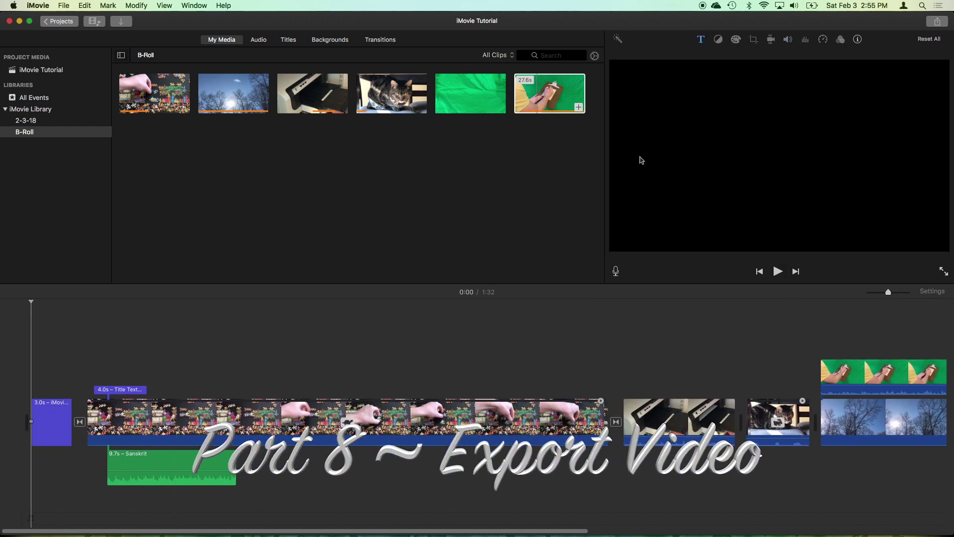
# Set up a file export of the movie with 1080p resolution and High quality
pyautogui.click(928, 27)
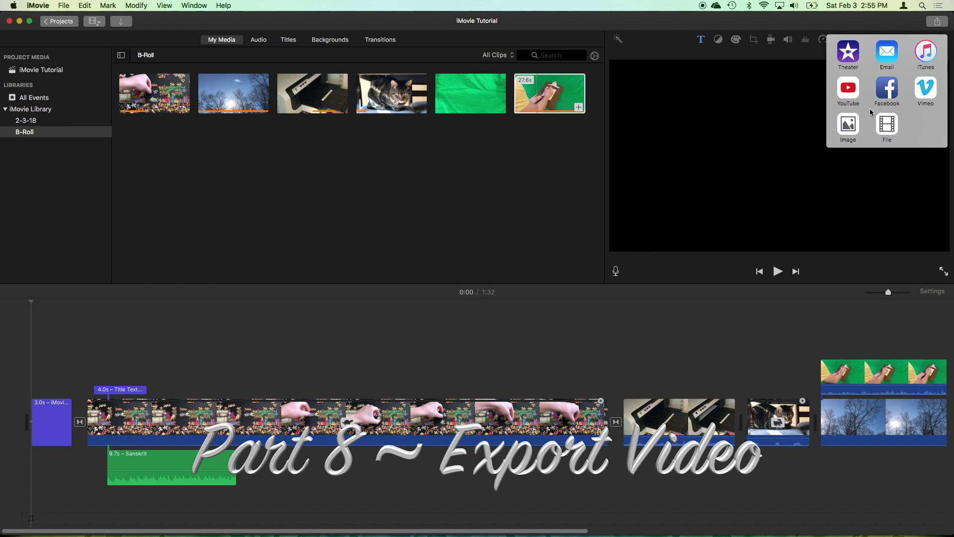
pyautogui.click(887, 127)
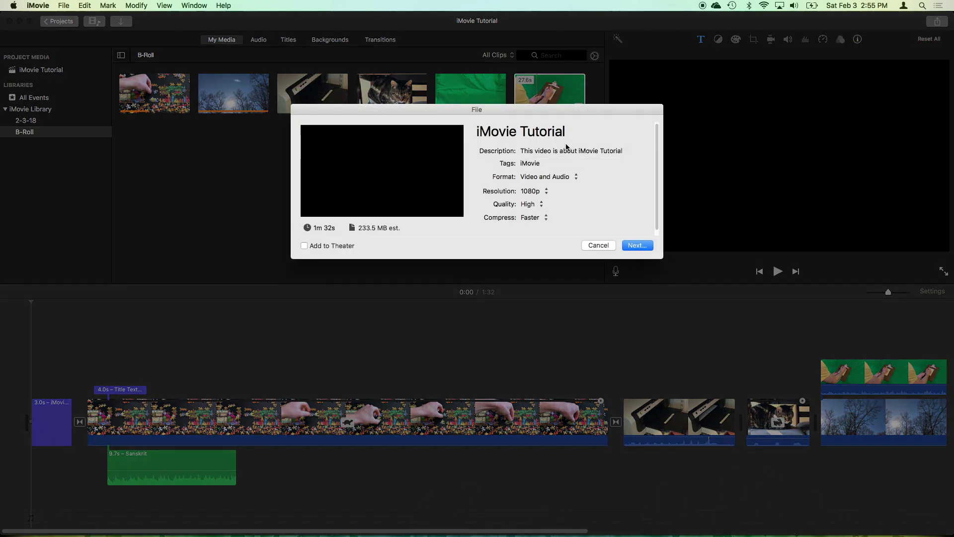
pyautogui.click(538, 191)
pyautogui.click(519, 229)
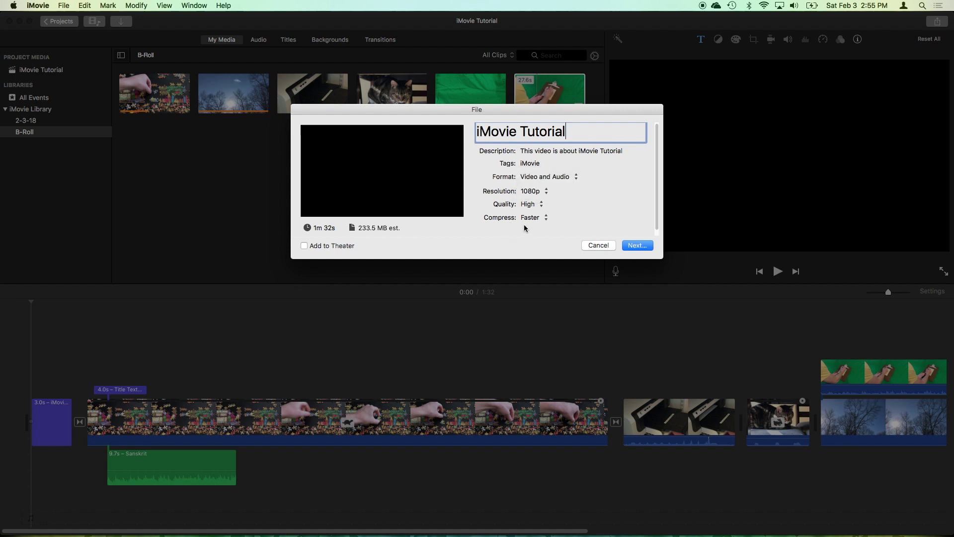
pyautogui.click(534, 205)
pyautogui.click(503, 231)
# Save the exported movie as iMovie Tutorial in Documents and check the export progress
pyautogui.click(638, 245)
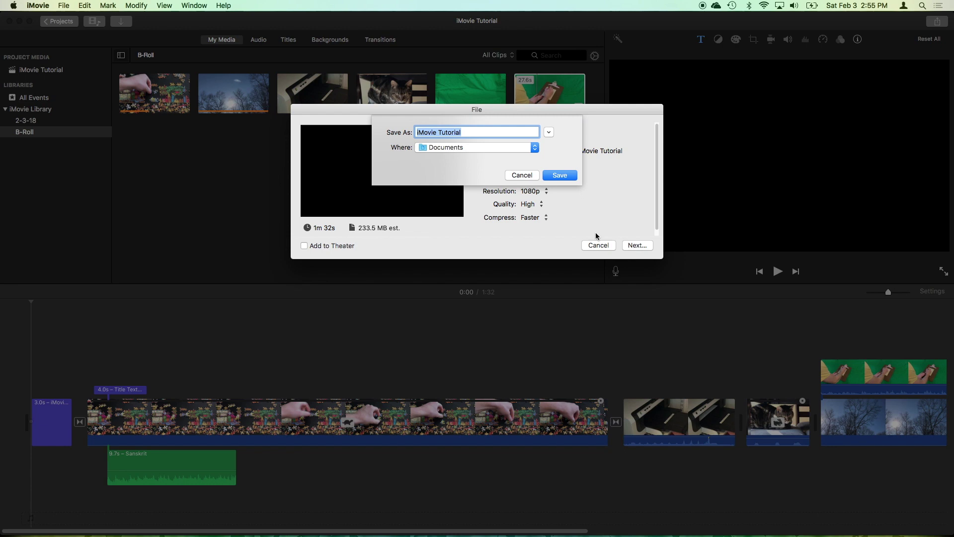
pyautogui.click(519, 150)
pyautogui.click(511, 147)
pyautogui.click(560, 175)
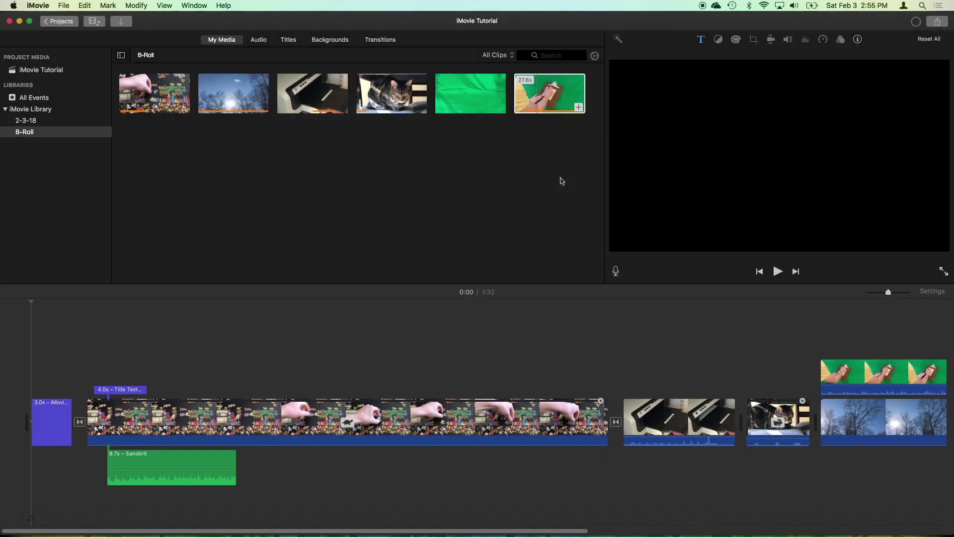
pyautogui.click(916, 23)
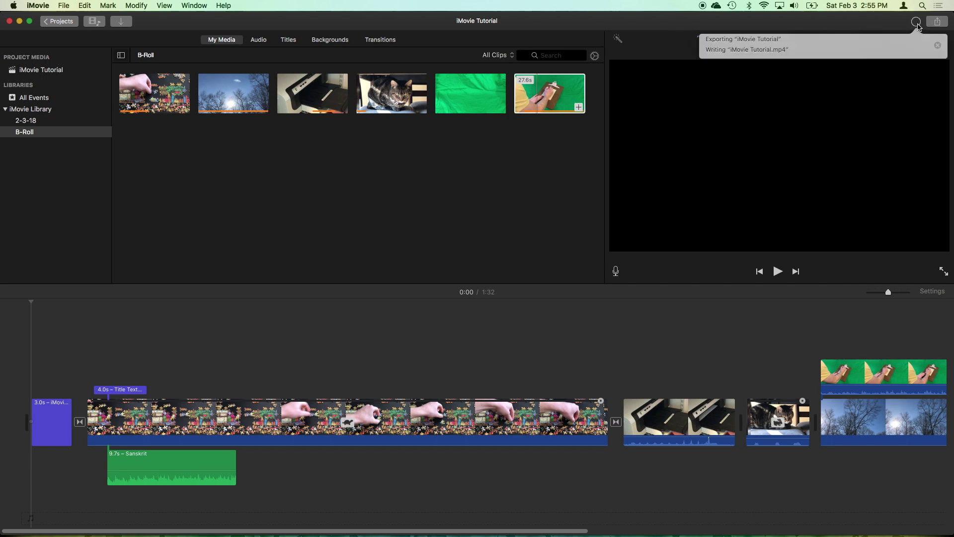
pyautogui.click(915, 25)
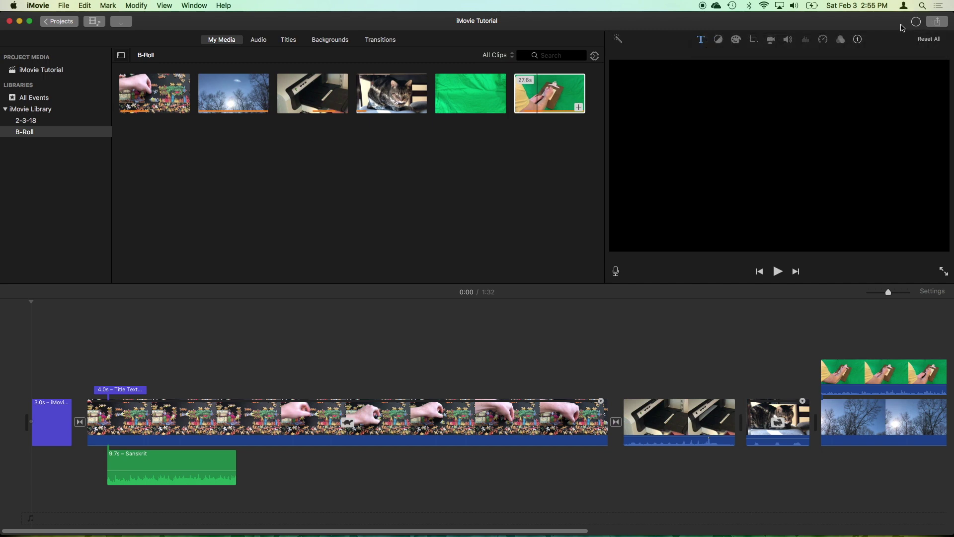